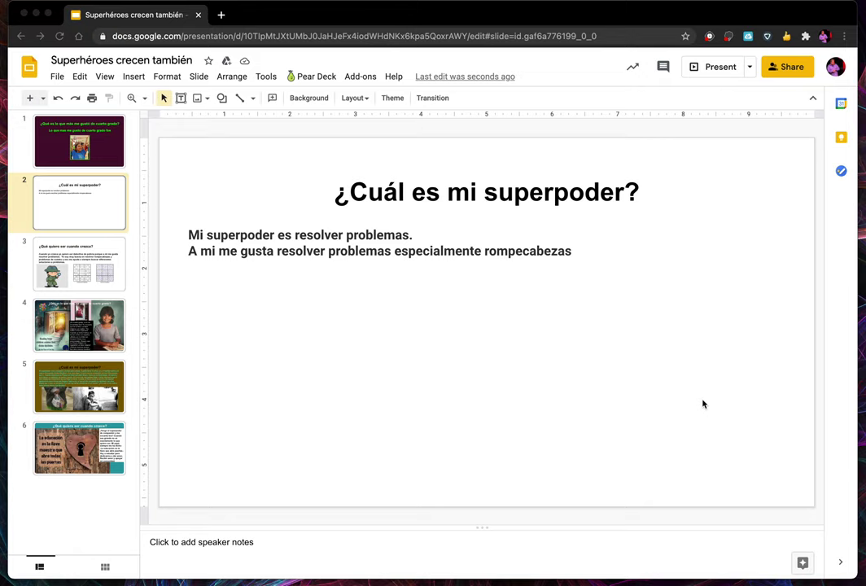
# Step: Center-align the two body text lines beneath the 'Cuál es mi superpoder?' title
pyautogui.click(481, 391)
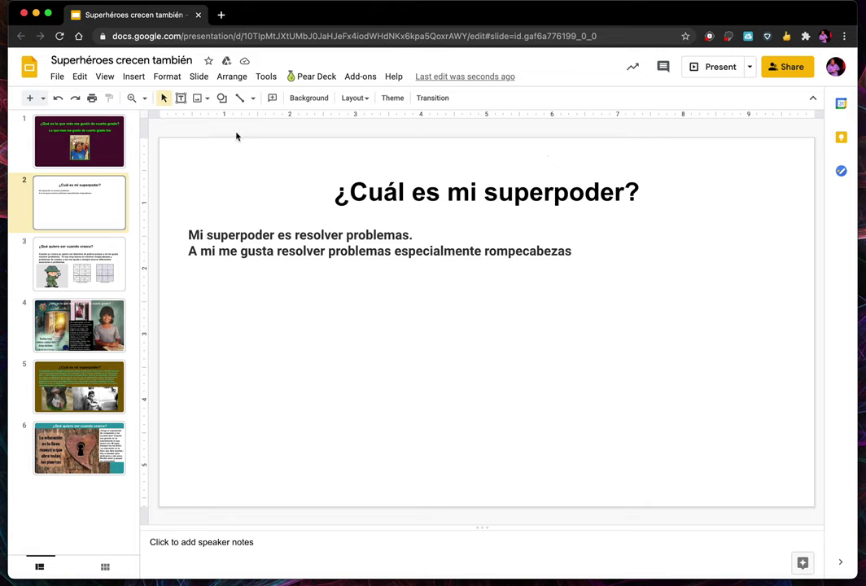
pyautogui.moveTo(235, 132); pyautogui.dragTo(467, 322)
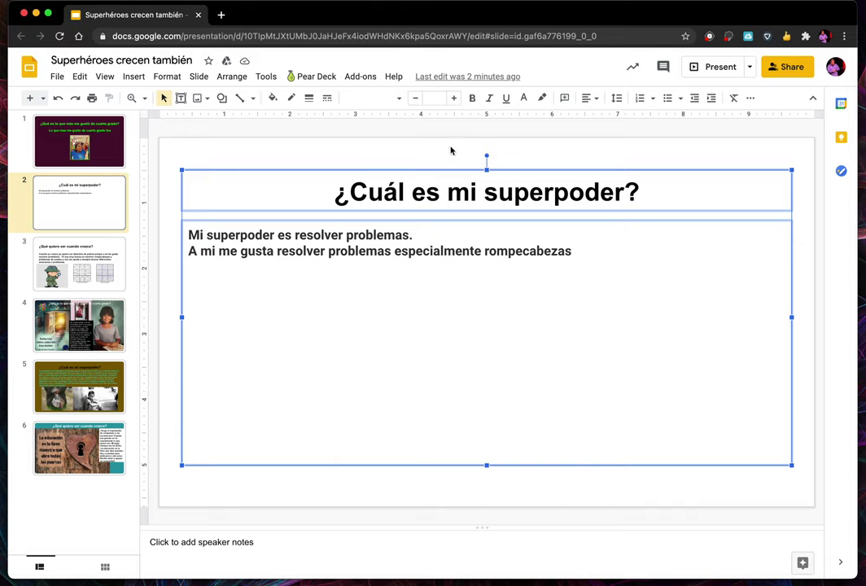
pyautogui.click(589, 100)
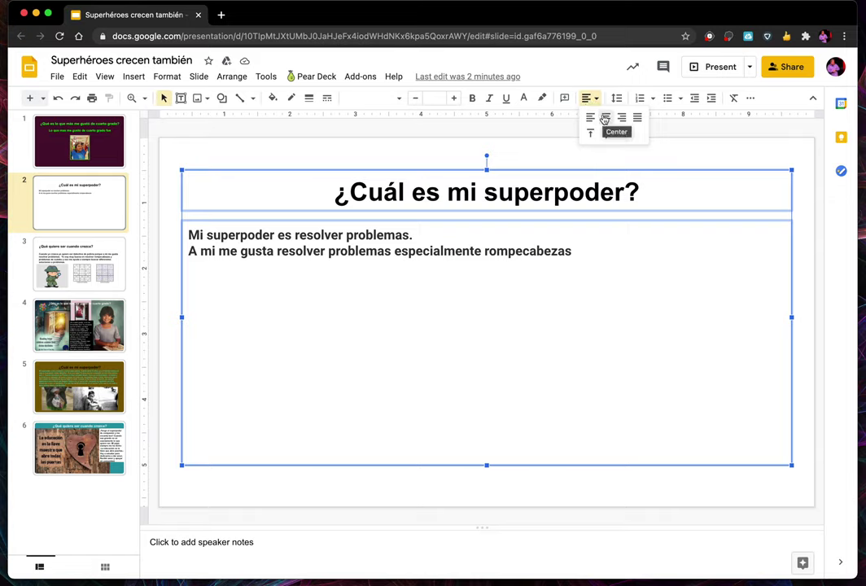
pyautogui.click(604, 119)
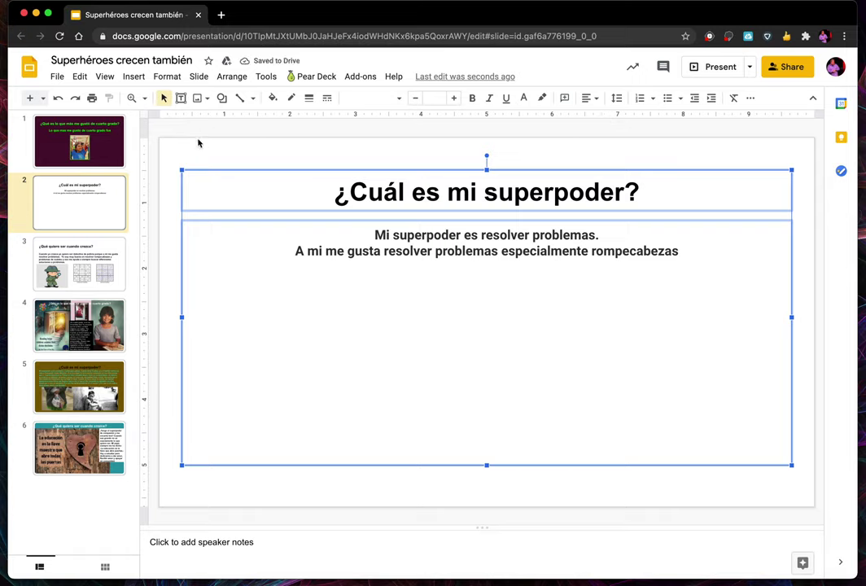
pyautogui.click(170, 153)
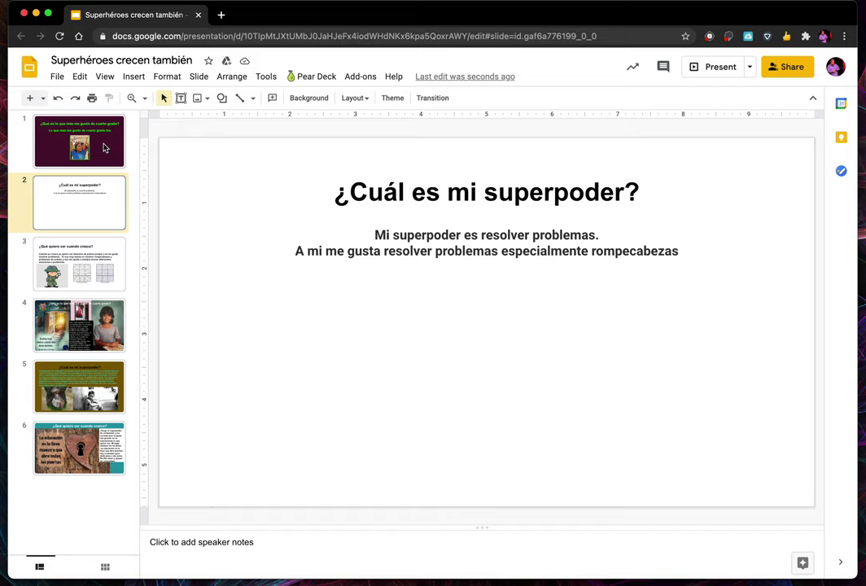
# Step: Give slide 2 a dark green background through Change background
pyautogui.rightClick(193, 184)
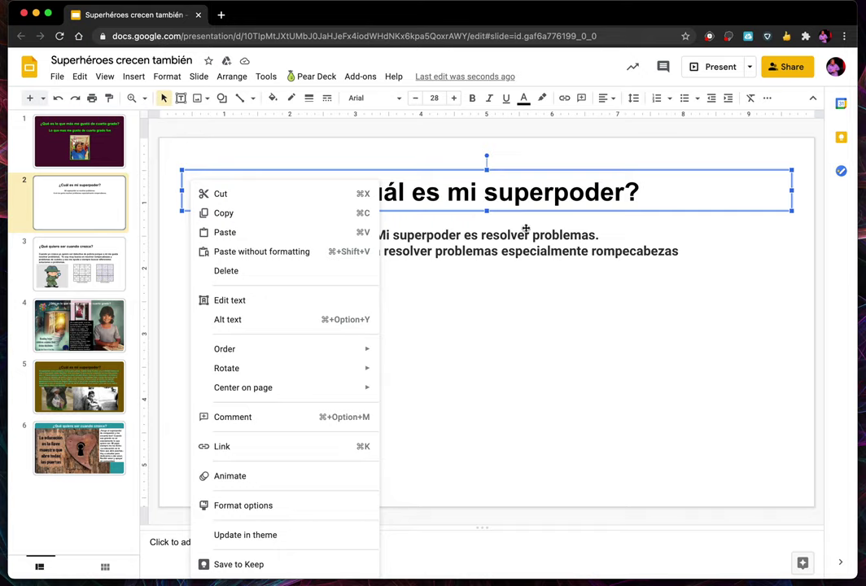
pyautogui.rightClick(675, 150)
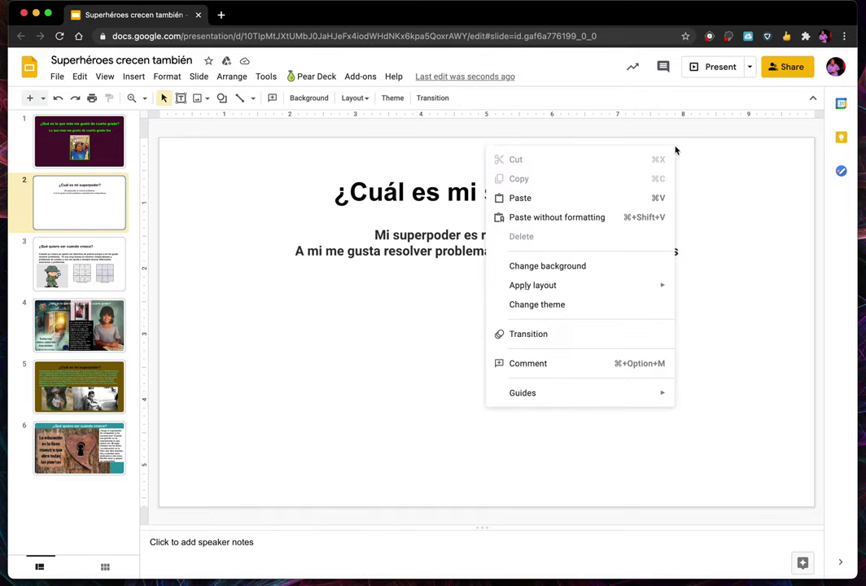
pyautogui.click(560, 267)
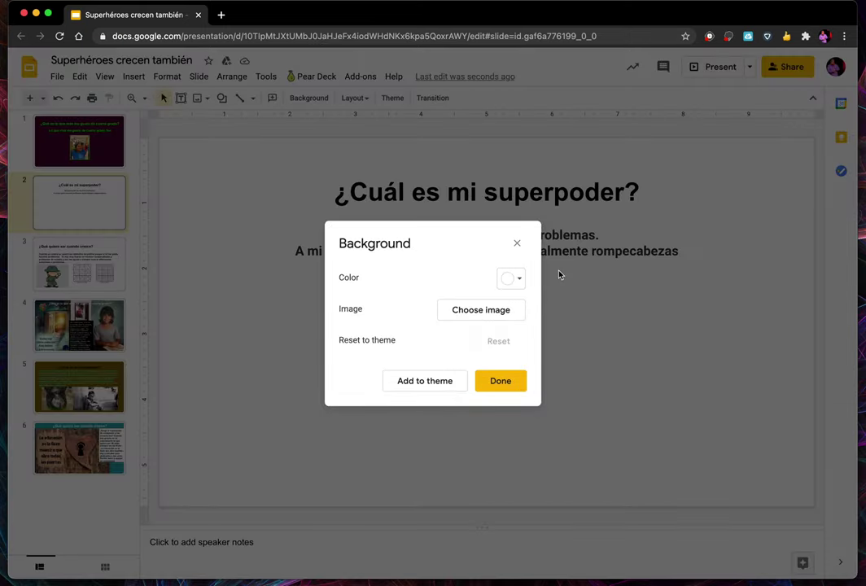
pyautogui.click(513, 277)
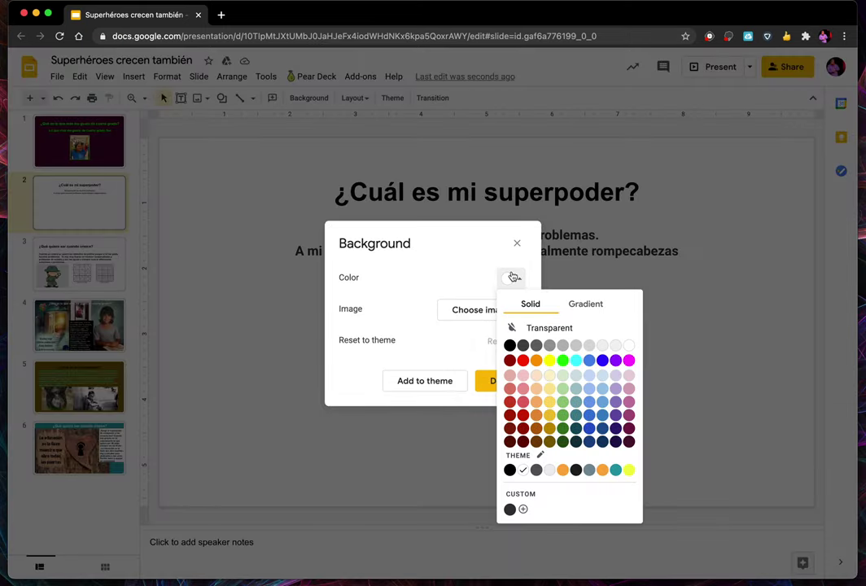
pyautogui.click(562, 442)
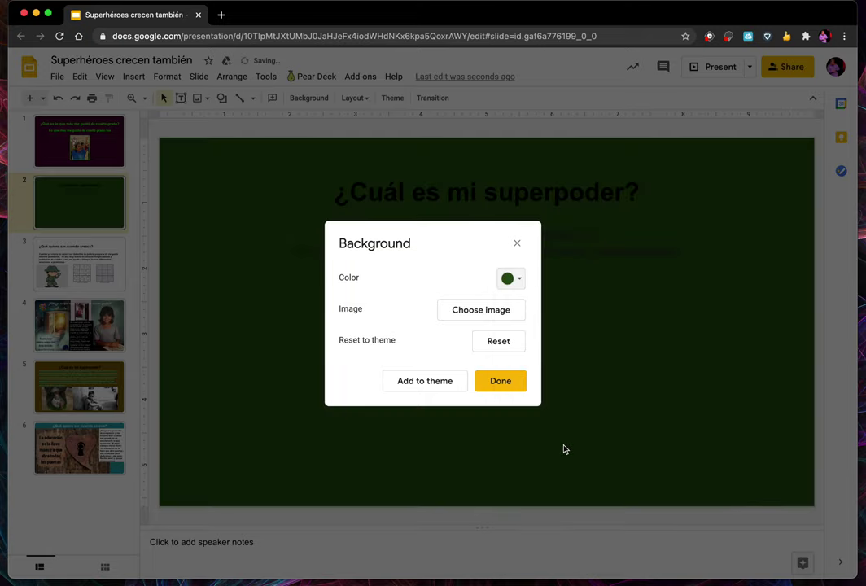
pyautogui.click(494, 388)
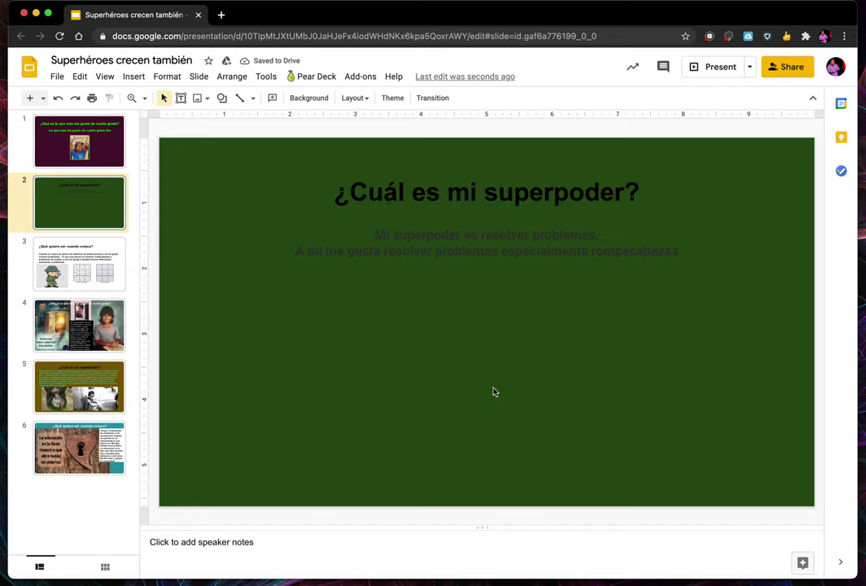
# Step: Switch the slide background colour from dark green to dark teal
pyautogui.rightClick(201, 482)
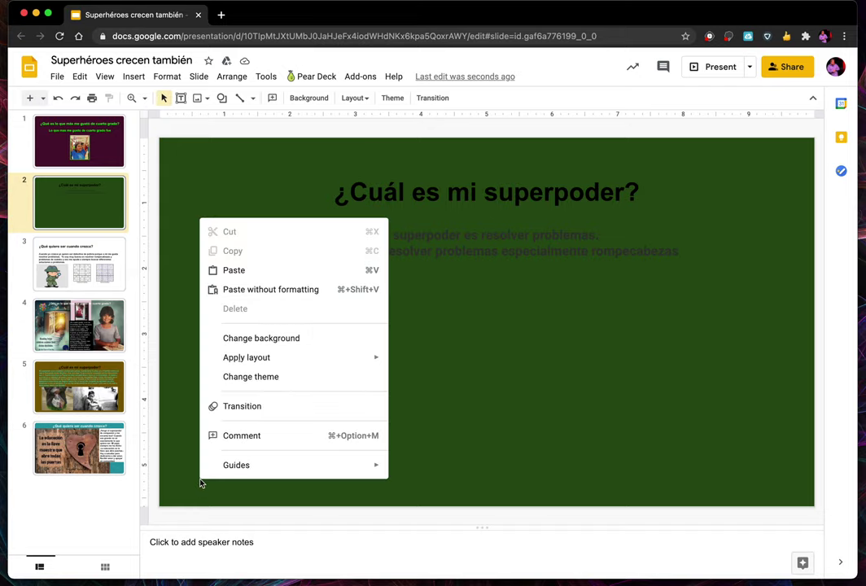
pyautogui.click(234, 342)
pyautogui.click(511, 278)
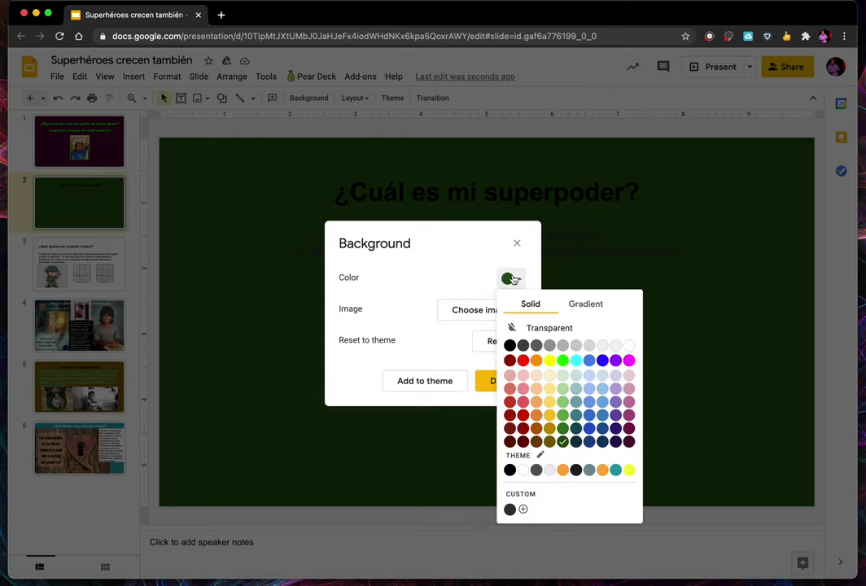
pyautogui.click(579, 442)
pyautogui.click(496, 380)
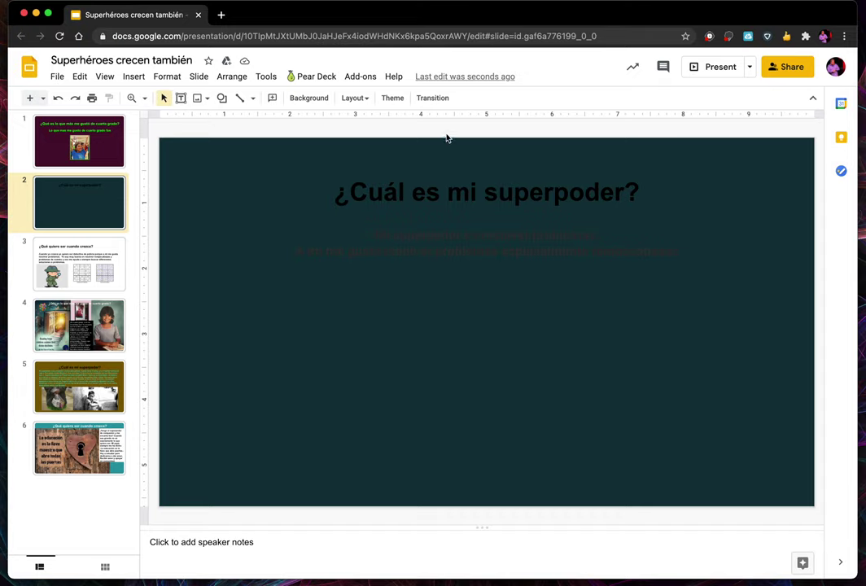
pyautogui.moveTo(446, 134); pyautogui.dragTo(540, 286)
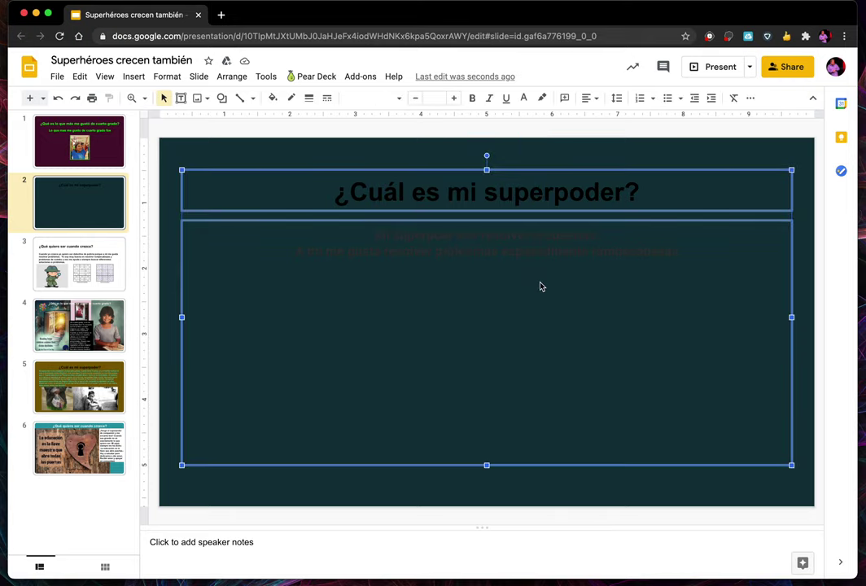
# Step: Change the title and body text colour to yellow, replacing an initial orange choice
pyautogui.click(524, 99)
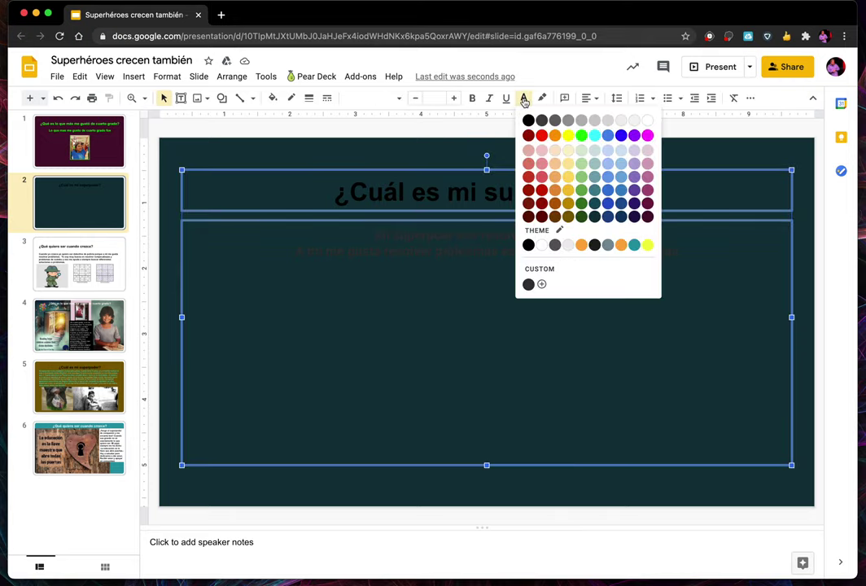
pyautogui.click(553, 136)
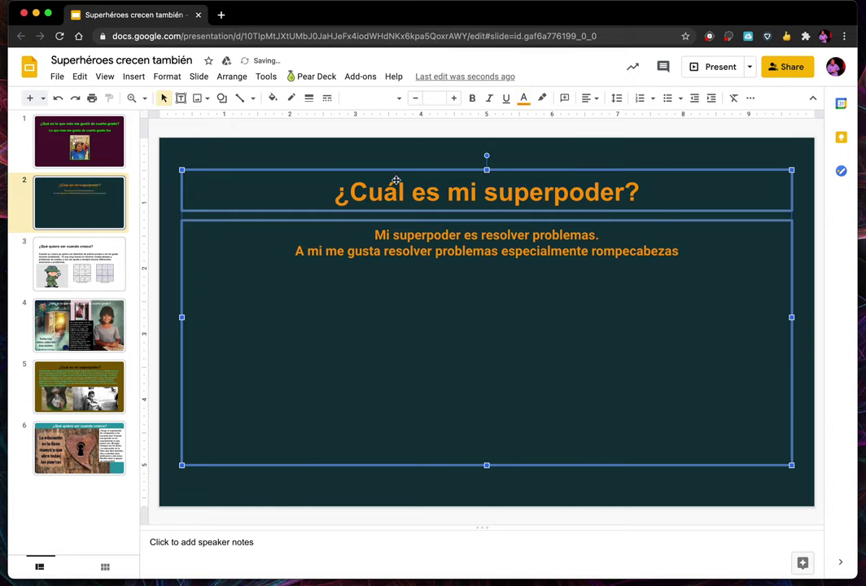
pyautogui.click(523, 99)
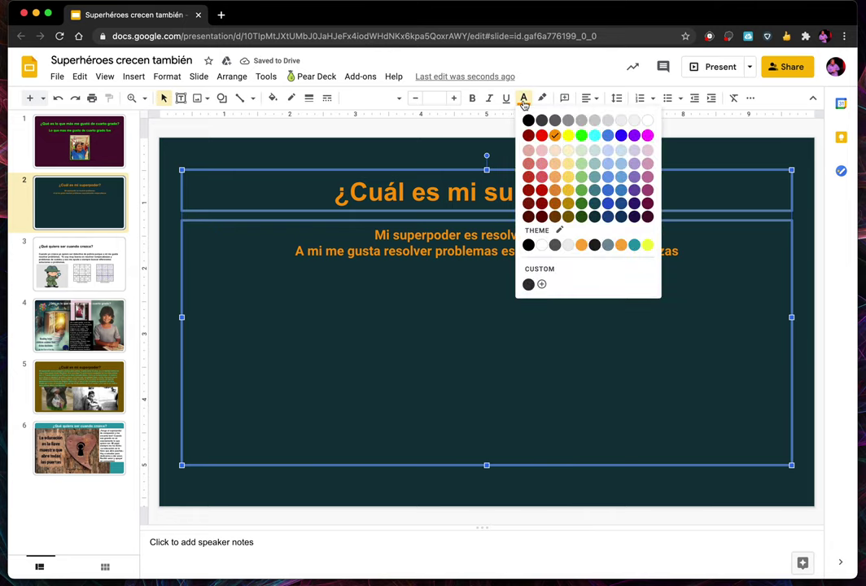
pyautogui.click(567, 135)
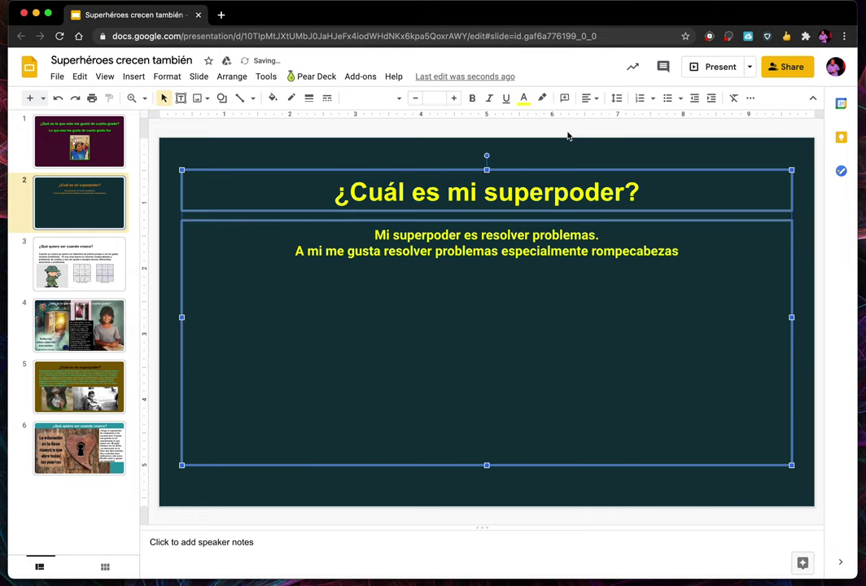
pyautogui.click(567, 135)
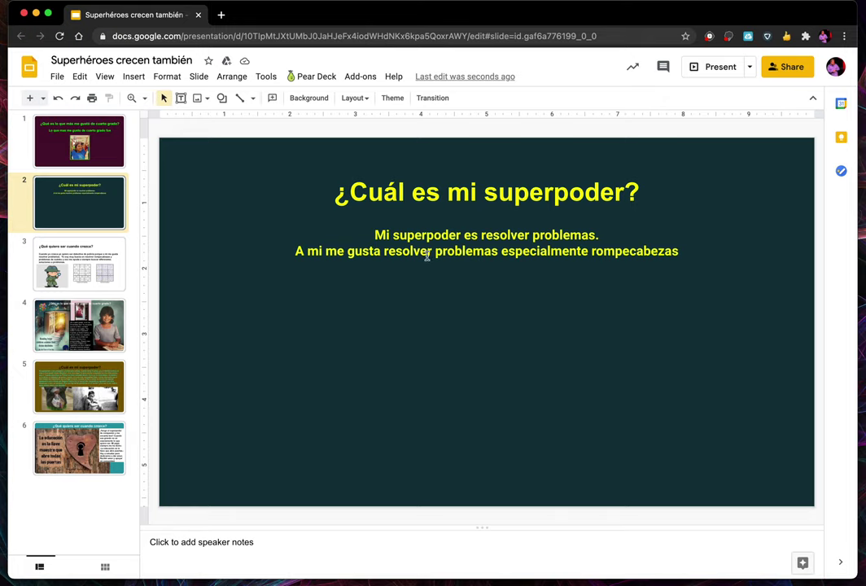
pyautogui.click(679, 253)
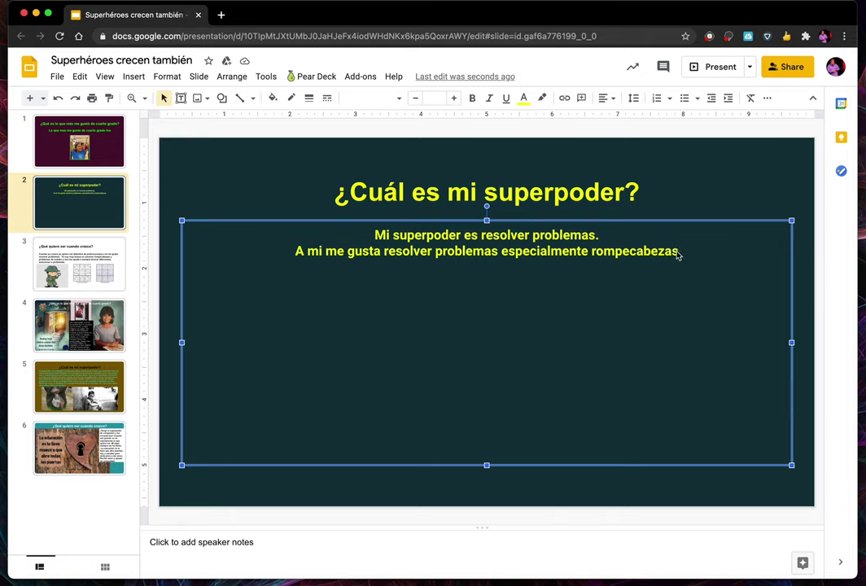
# Step: Add a period after 'rompecabezas' at the end of the second body line
pyautogui.click(677, 253)
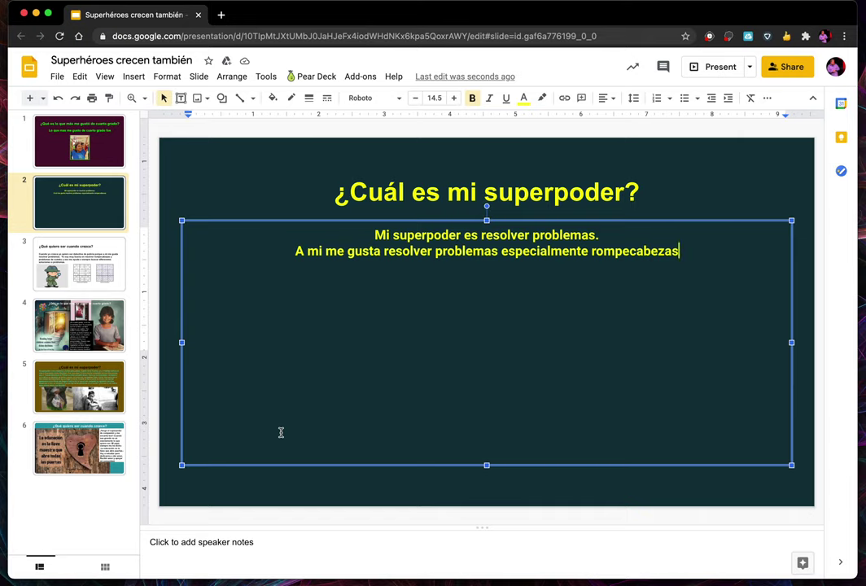
pyautogui.write('.')
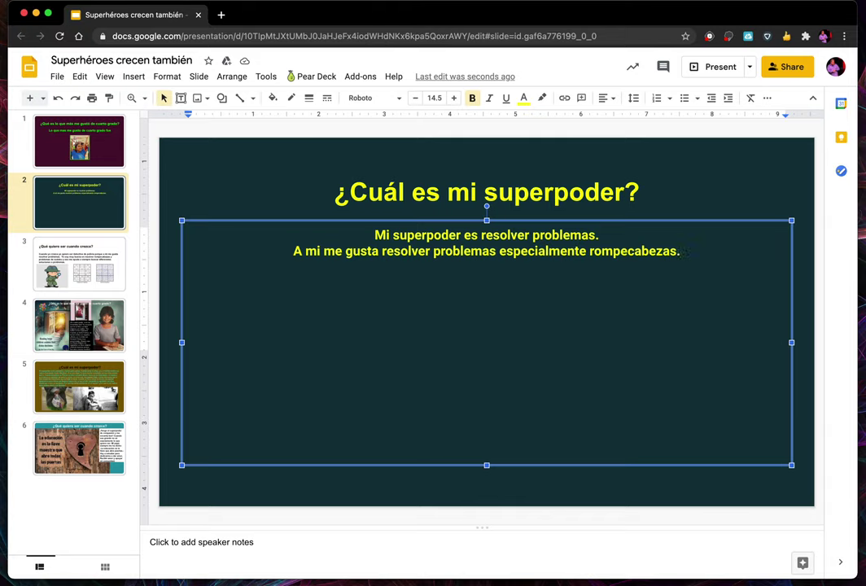
pyautogui.click(251, 184)
pyautogui.click(219, 153)
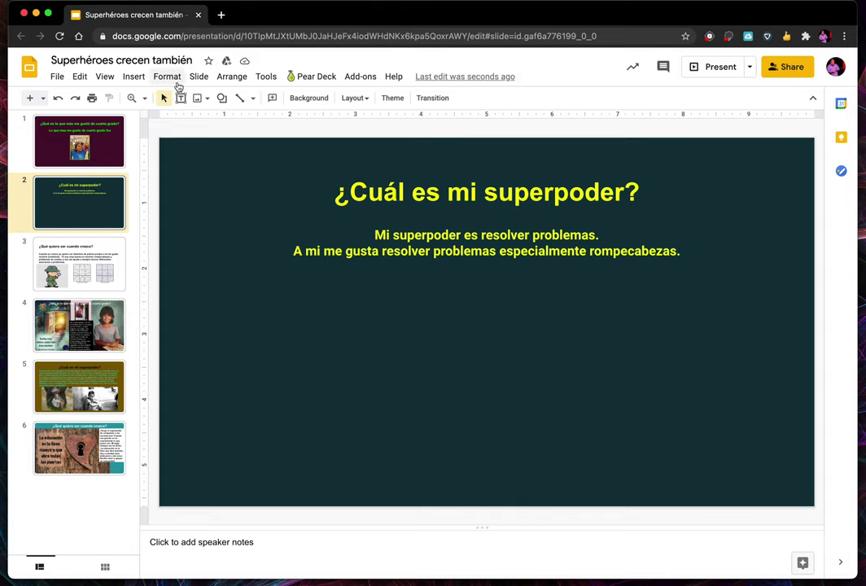
# Step: Open the Insert > Image > Search the web panel beside slide 2
pyautogui.click(133, 78)
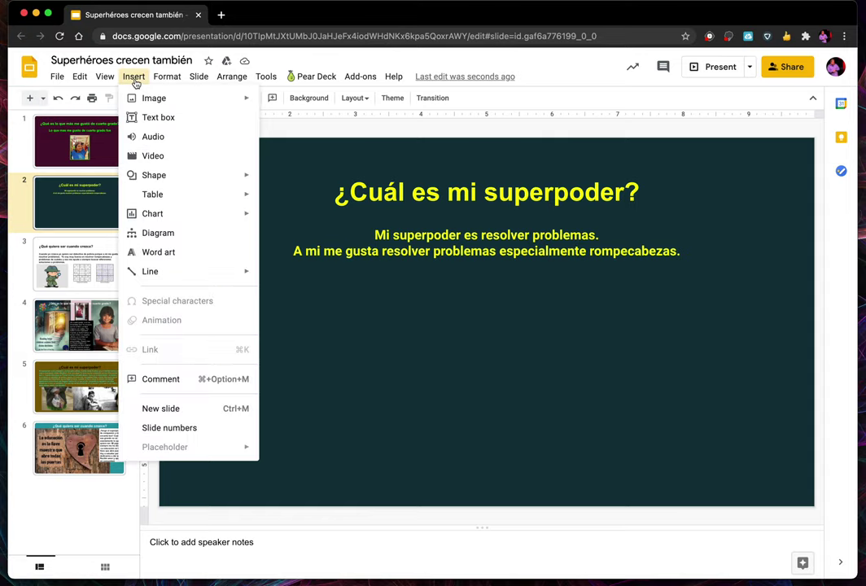
pyautogui.moveTo(152, 104)
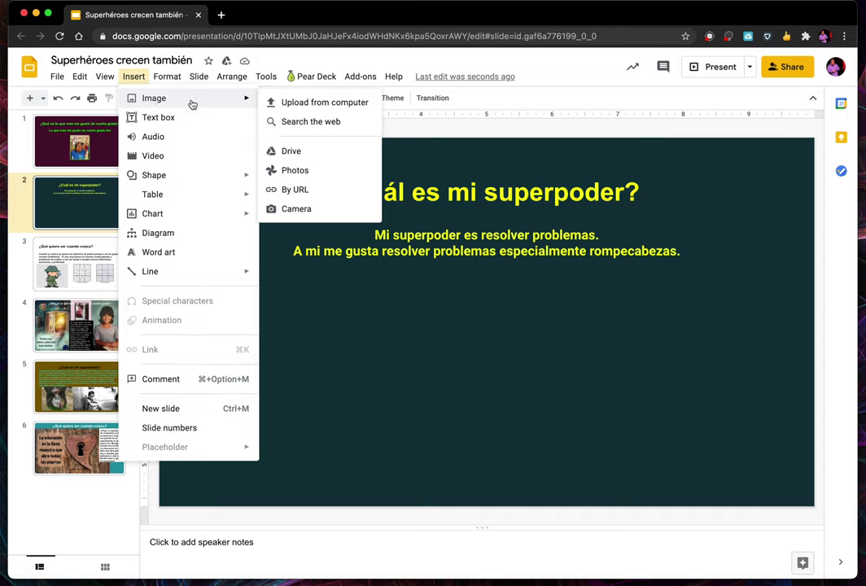
pyautogui.click(310, 121)
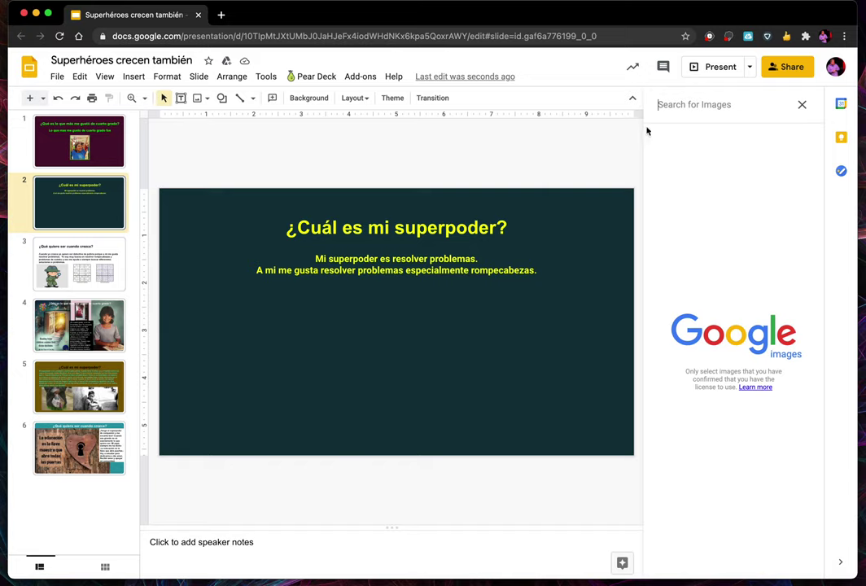
# Step: Search web images for 'rompecabezas' and browse the puzzle results
pyautogui.write('rompe')
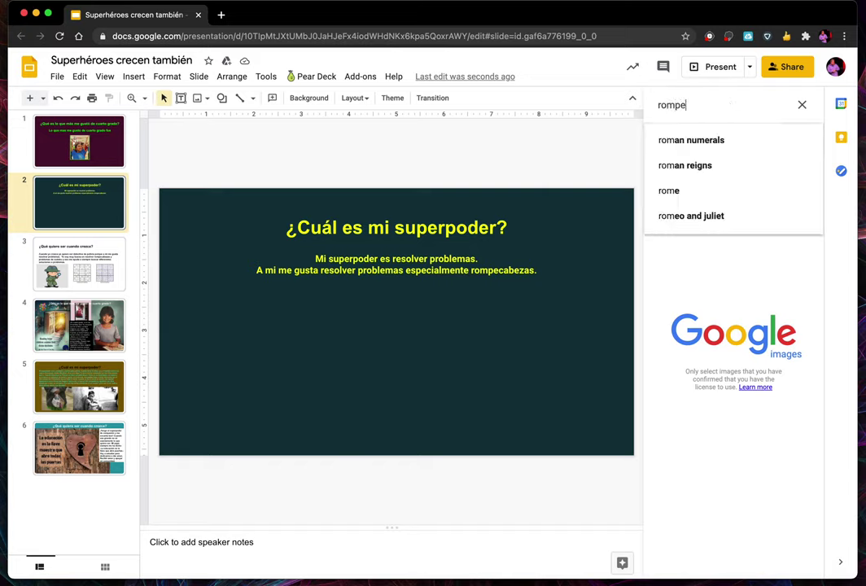
pyautogui.write('cabezas')
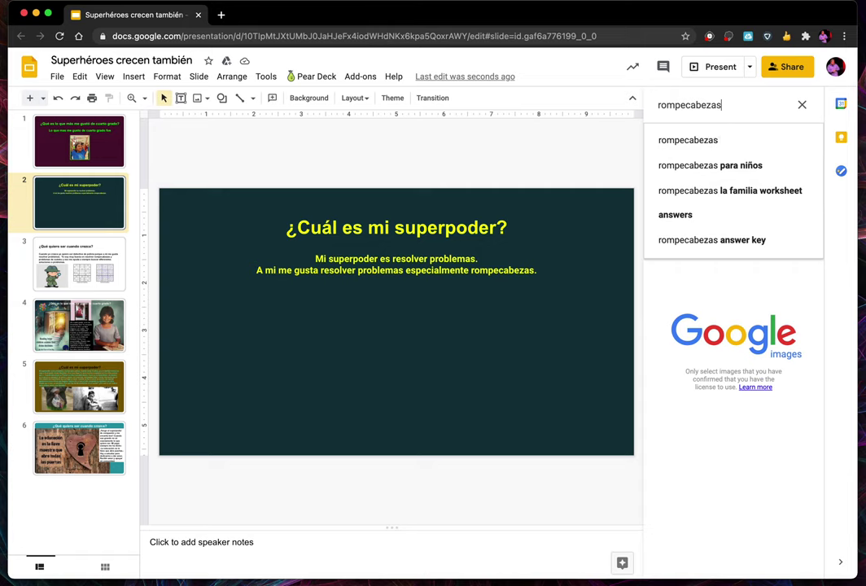
pyautogui.press('Return')
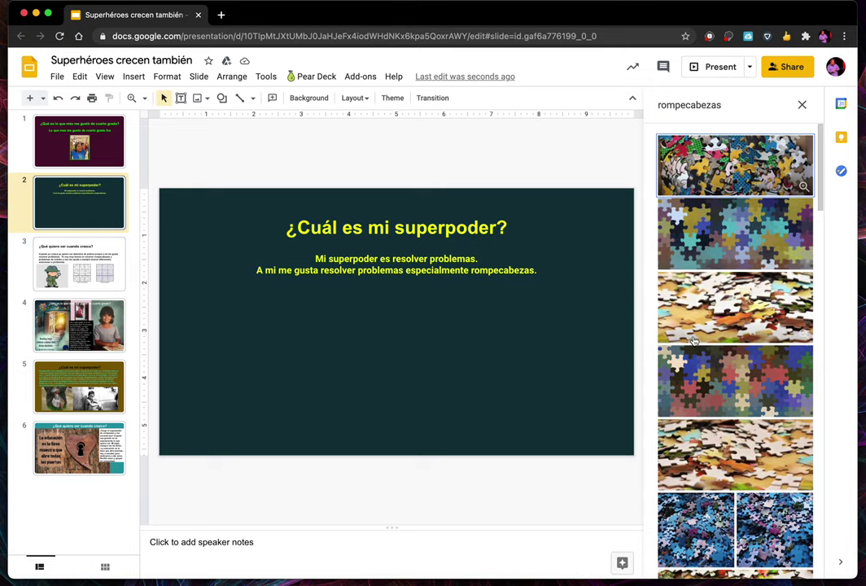
pyautogui.scroll(-5, 695, 340)
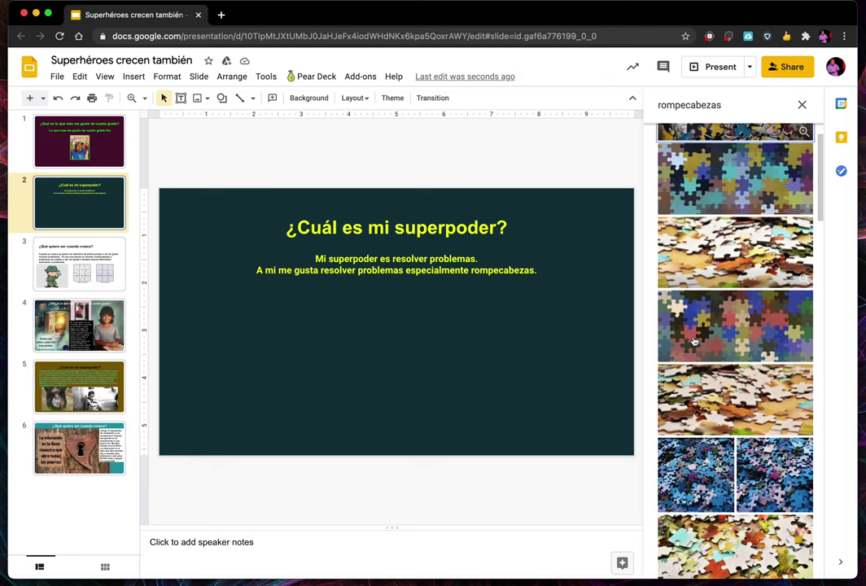
pyautogui.scroll(-5, 694, 341)
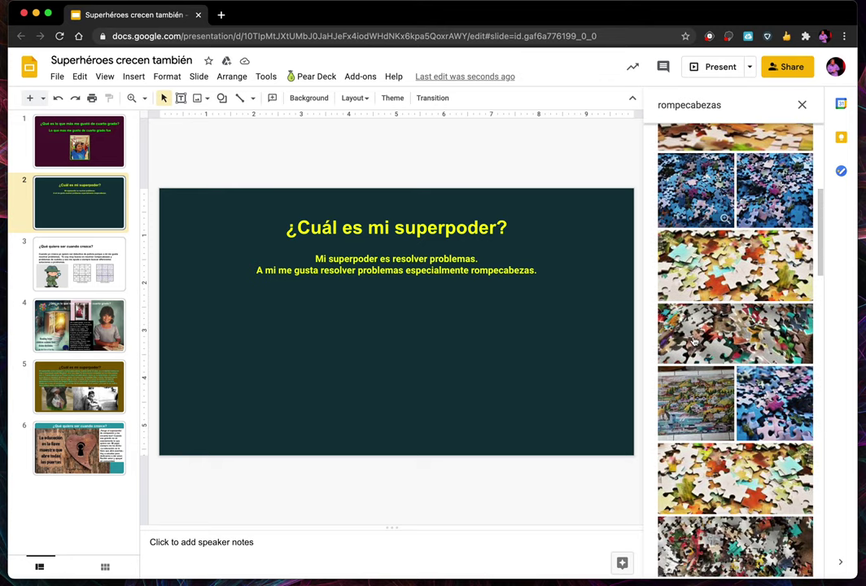
pyautogui.scroll(-2, 694, 341)
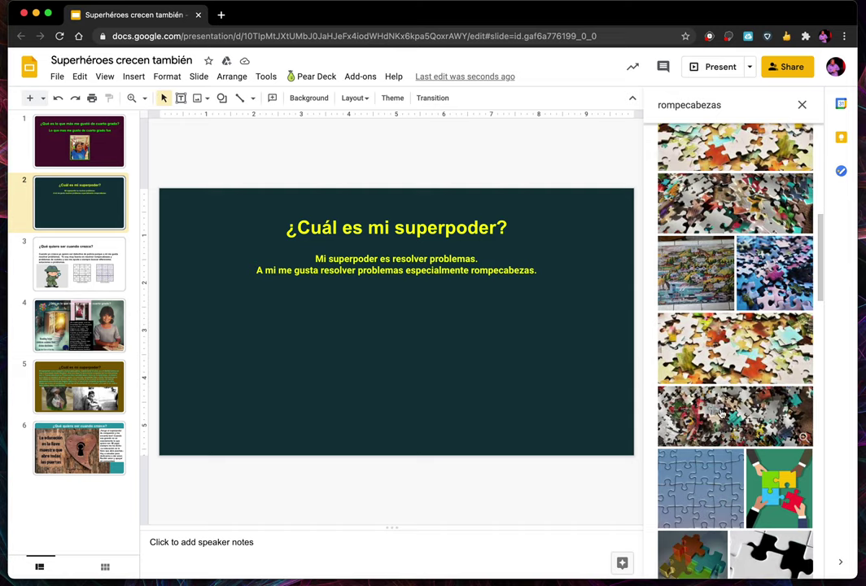
pyautogui.scroll(-8, 720, 413)
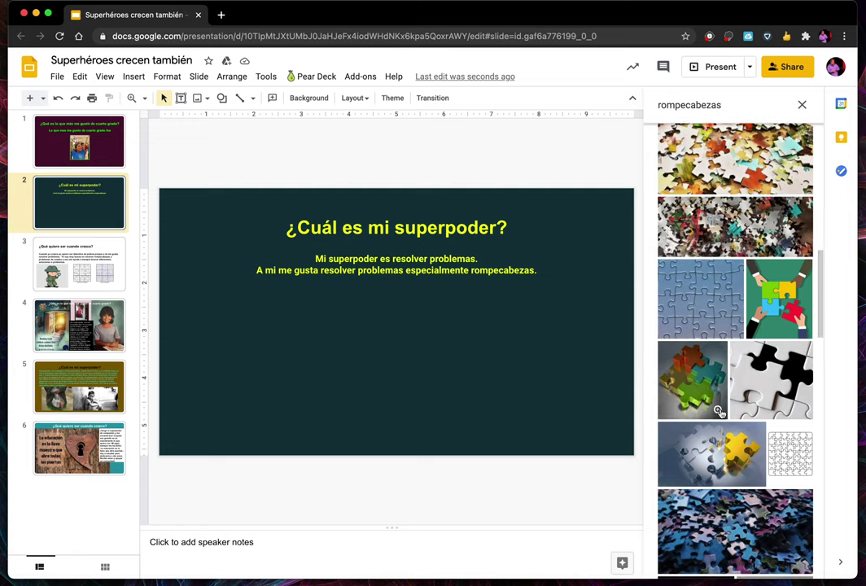
pyautogui.scroll(-9, 720, 414)
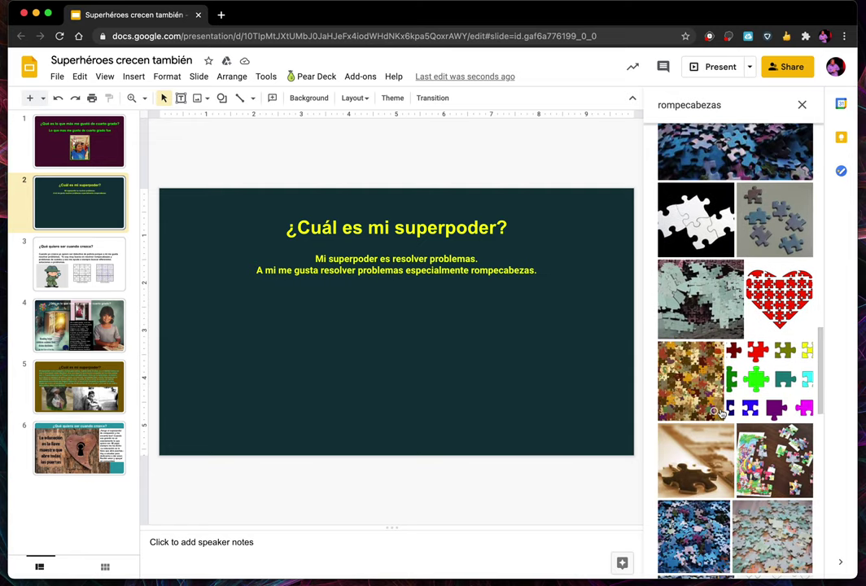
pyautogui.scroll(-1, 720, 413)
pyautogui.scroll(2, 720, 414)
pyautogui.scroll(-5, 720, 414)
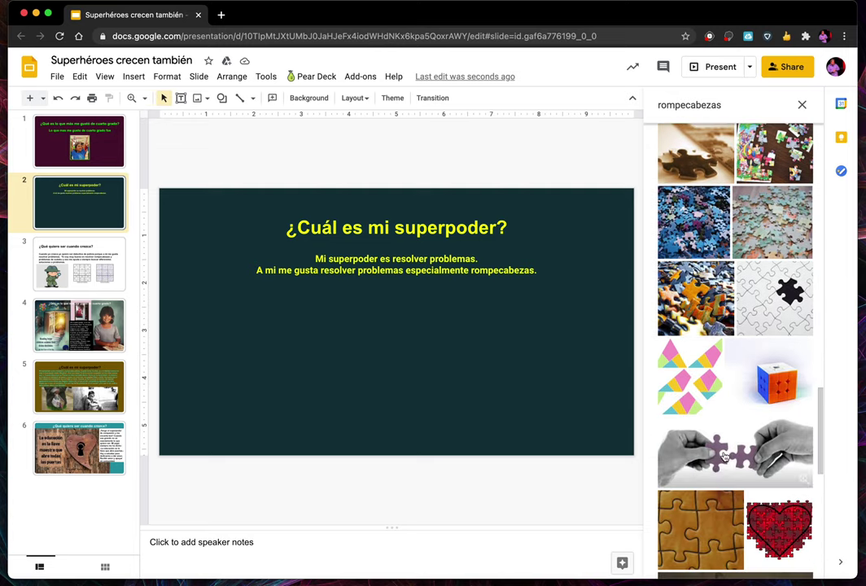
pyautogui.scroll(15, 725, 456)
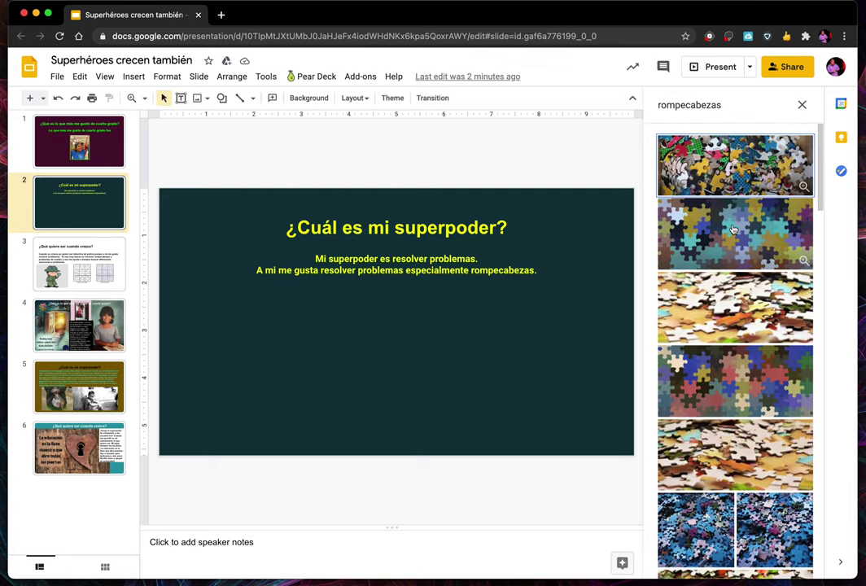
# Step: Drag the second colourful puzzle image from the results onto slide 2
pyautogui.moveTo(732, 230)
pyautogui.mouseDown()
pyautogui.moveTo(390, 346)
pyautogui.moveTo(320, 340)
pyautogui.moveTo(612, 277)
pyautogui.moveTo(658, 192)
pyautogui.moveTo(739, 224)
pyautogui.mouseUp()
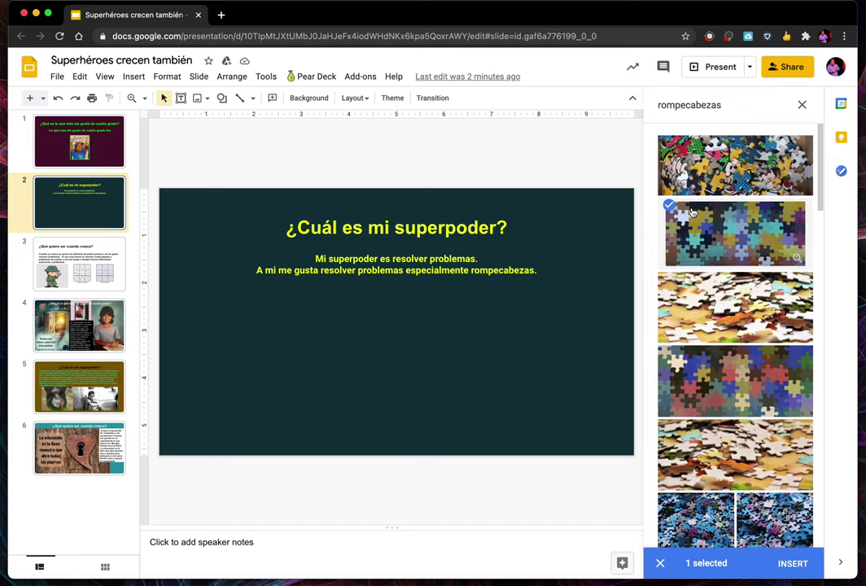
pyautogui.click(664, 212)
pyautogui.click(664, 211)
pyautogui.click(669, 207)
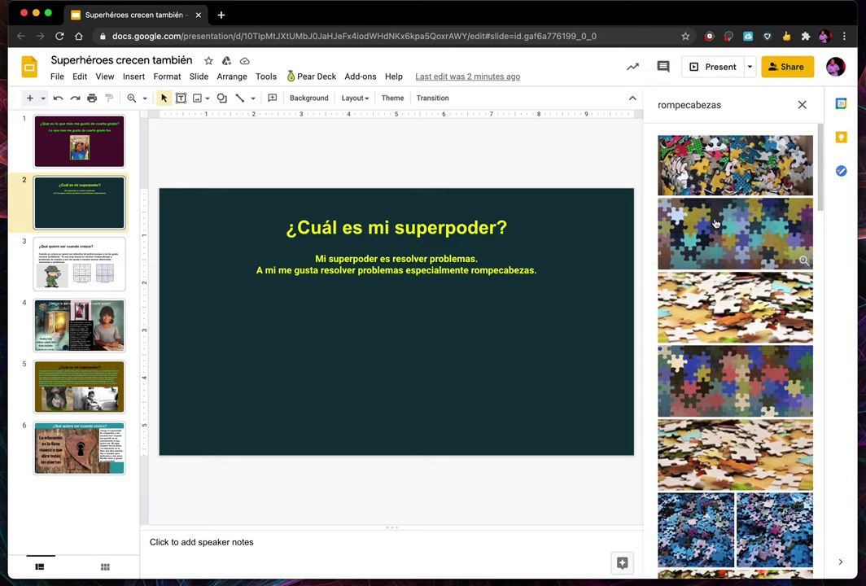
pyautogui.moveTo(715, 223); pyautogui.dragTo(332, 333)
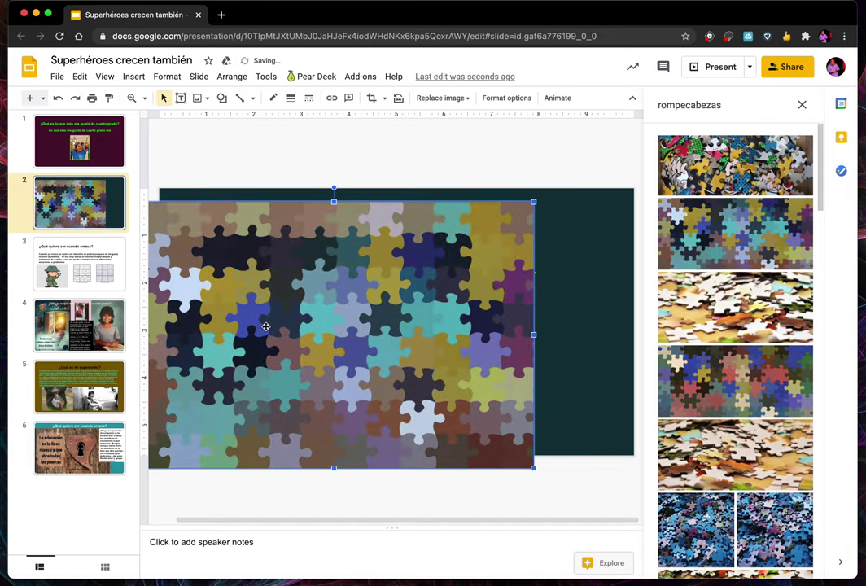
# Step: Shrink the puzzle image and center it below the yellow body text
pyautogui.moveTo(308, 317); pyautogui.dragTo(340, 320)
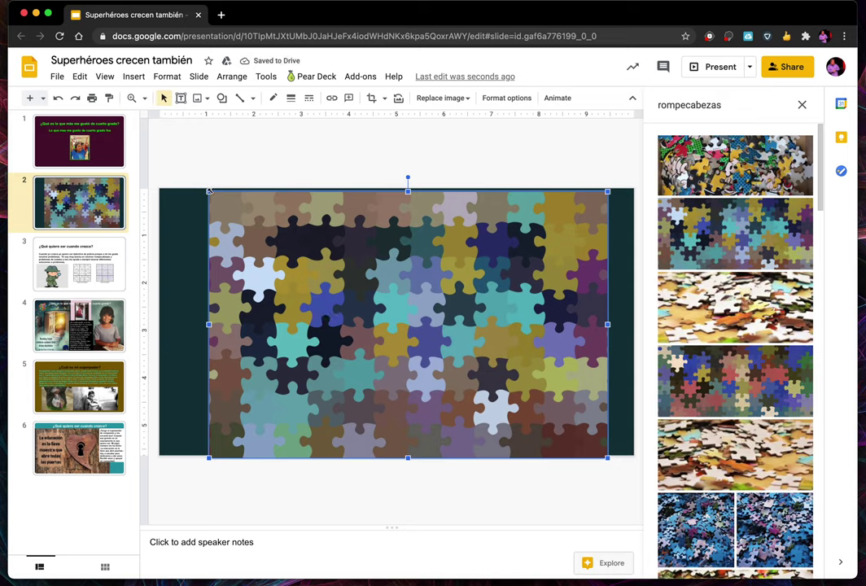
pyautogui.moveTo(209, 190); pyautogui.dragTo(380, 306)
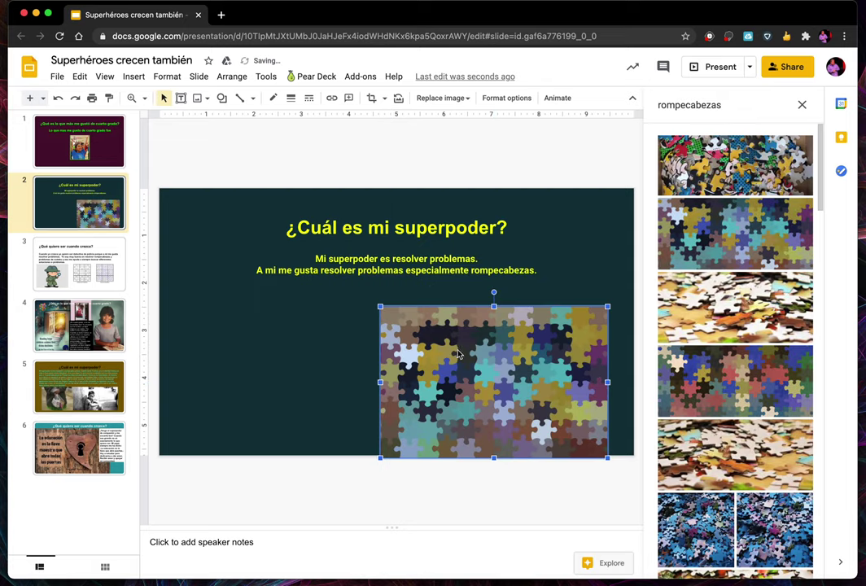
pyautogui.moveTo(460, 354); pyautogui.dragTo(364, 331)
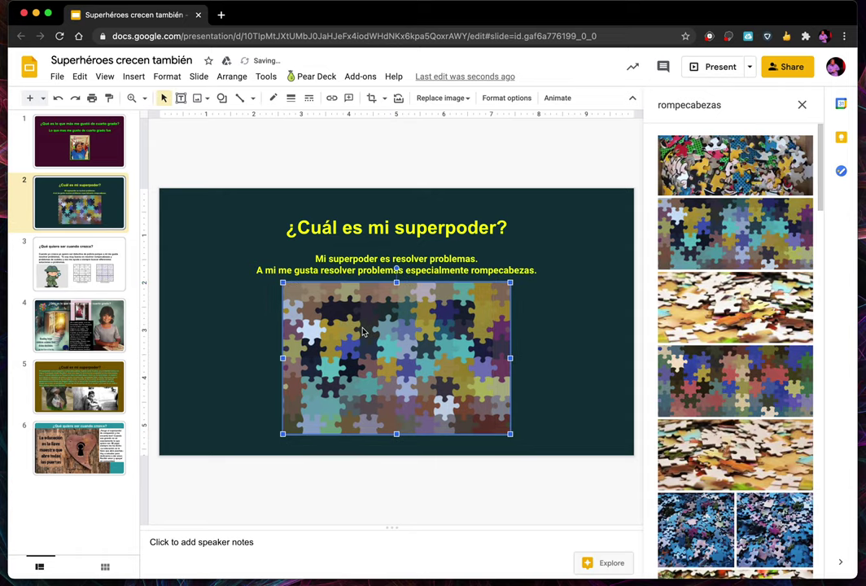
pyautogui.click(610, 385)
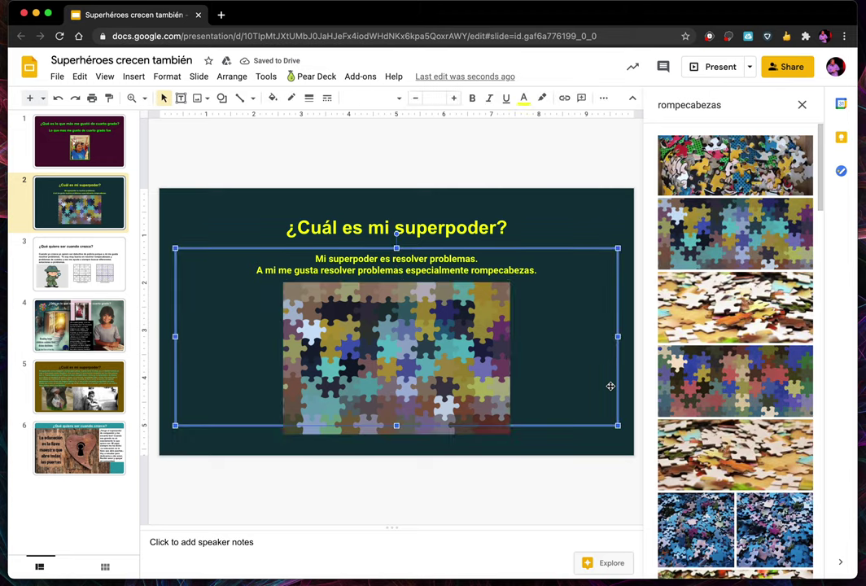
pyautogui.click(568, 209)
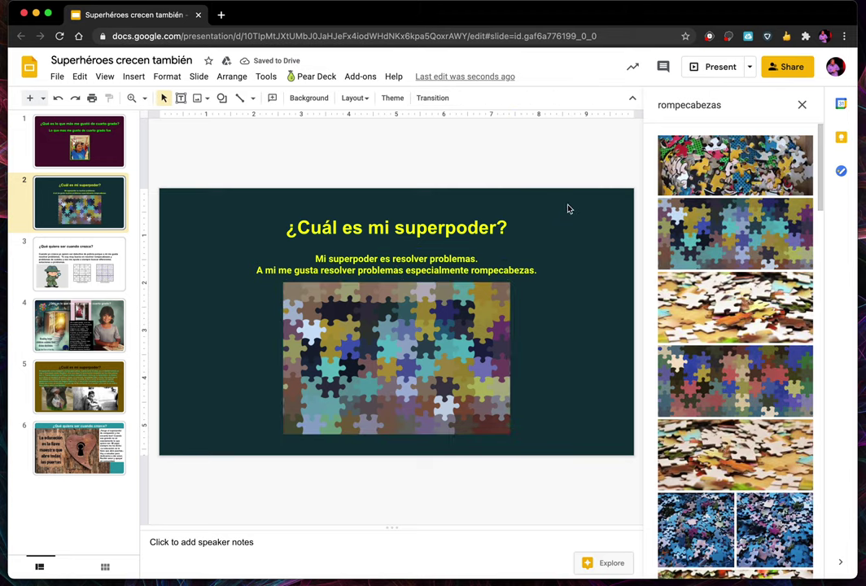
# Step: Fine-tune the puzzle image's position, nudging it slightly lower under the subtitle
pyautogui.moveTo(385, 288); pyautogui.dragTo(383, 287)
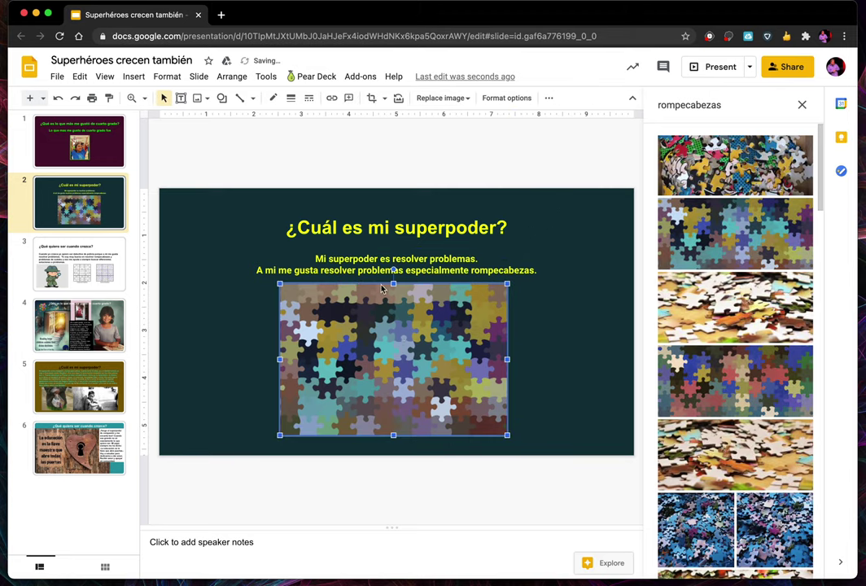
pyautogui.hotkey('ctrl', 'z')
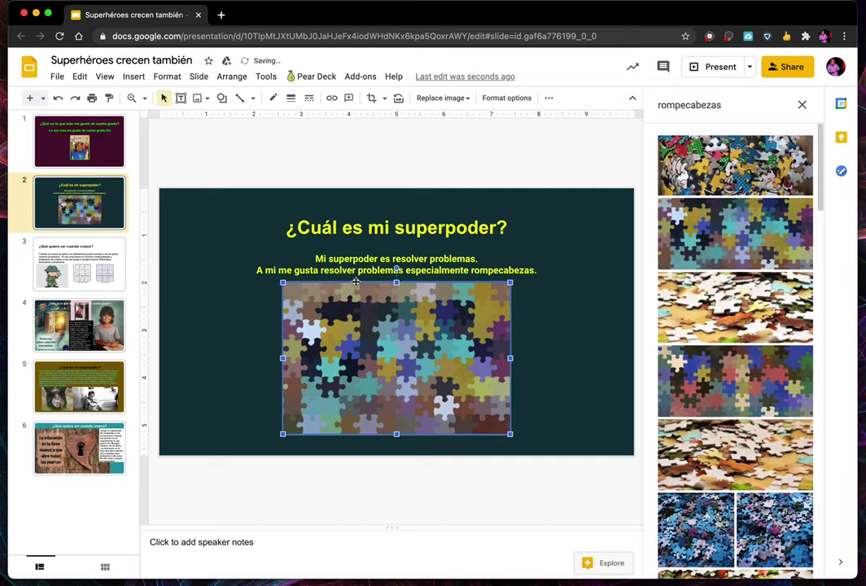
pyautogui.click(353, 277)
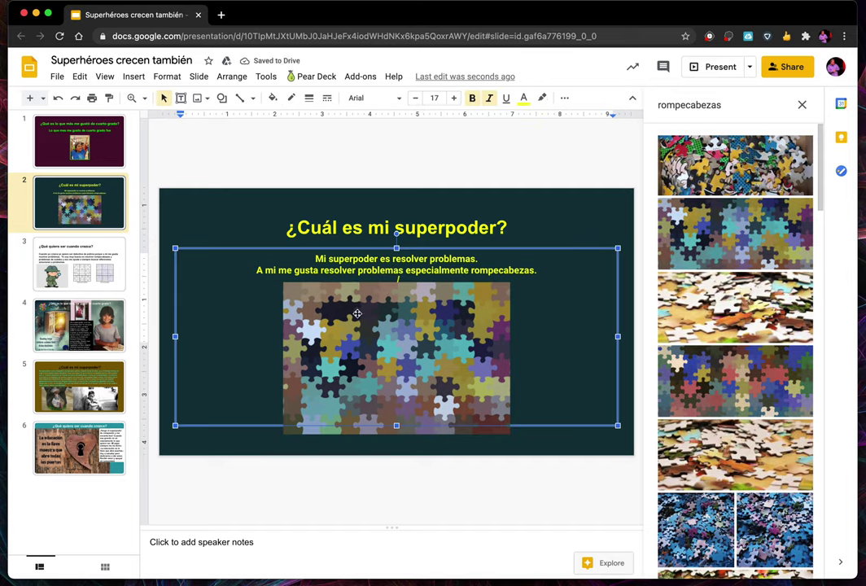
pyautogui.click(244, 200)
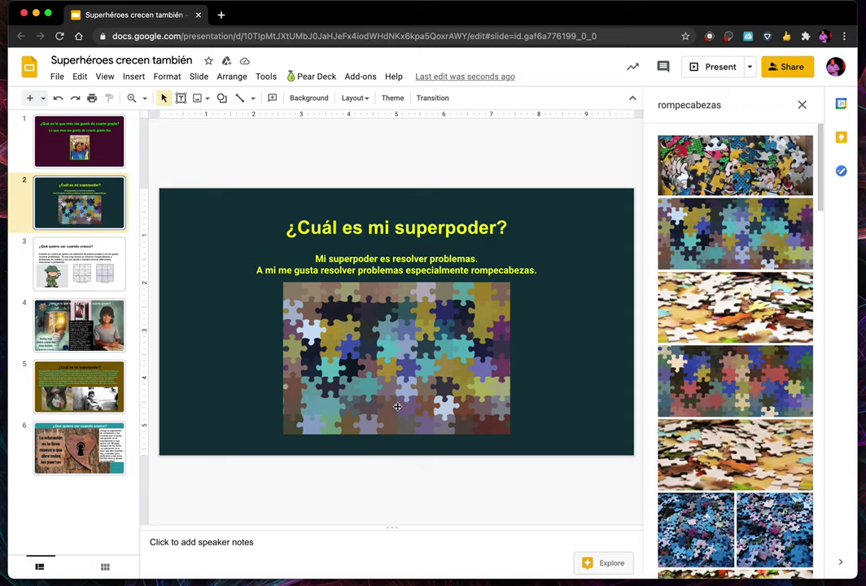
pyautogui.moveTo(400, 411); pyautogui.dragTo(401, 419)
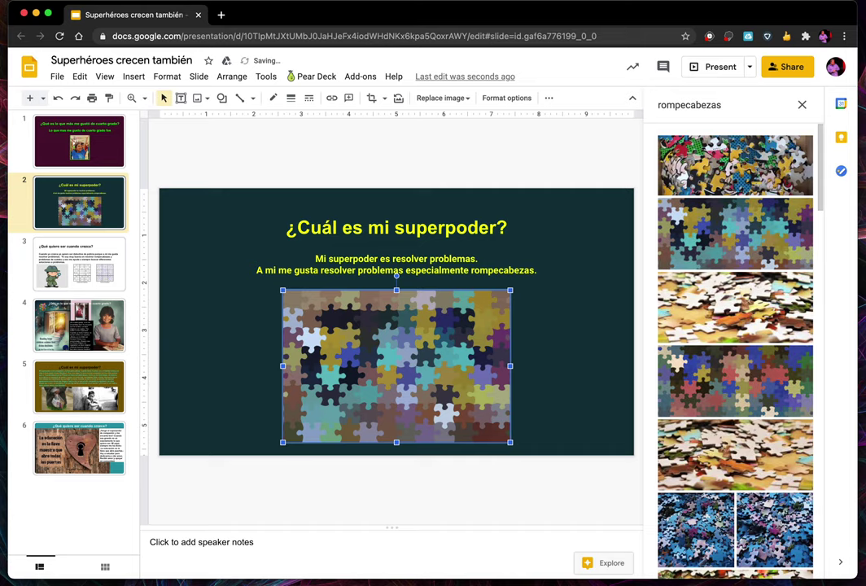
pyautogui.click(180, 268)
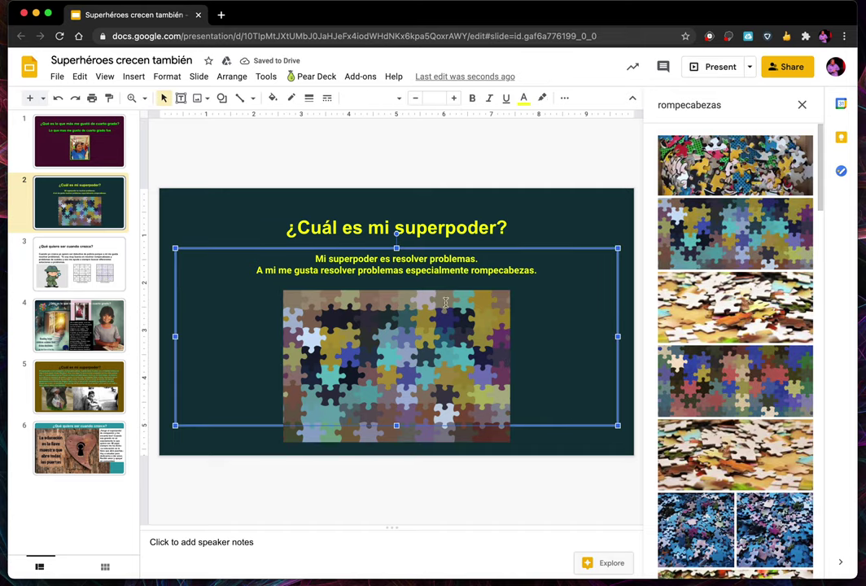
# Step: Replace the image search term 'rompecabezas' with 'manos' to list hand photos
pyautogui.scroll(-1, 738, 364)
pyautogui.scroll(-10, 738, 364)
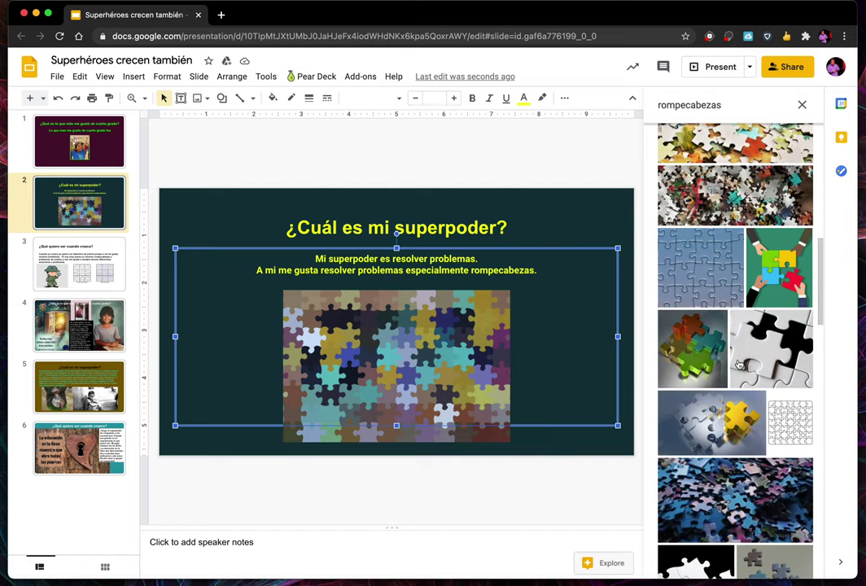
pyautogui.scroll(-8, 738, 363)
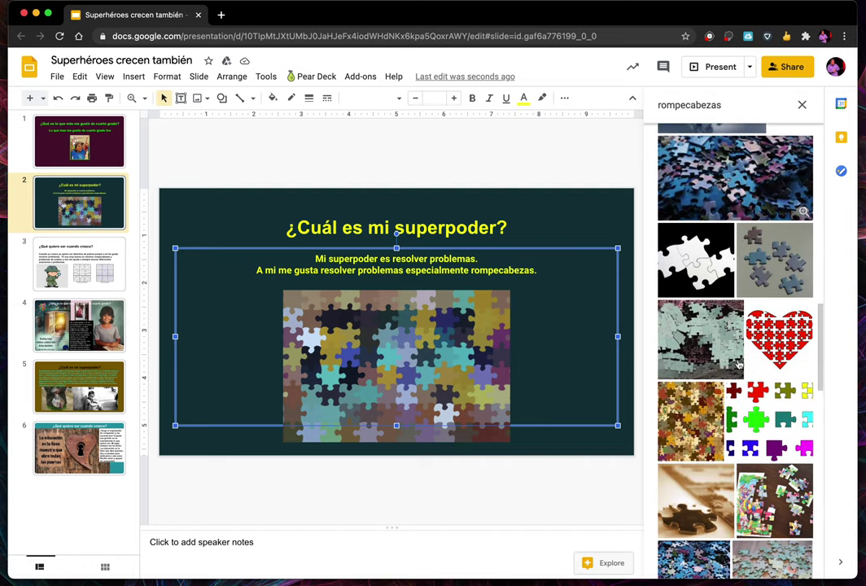
pyautogui.scroll(-9, 738, 364)
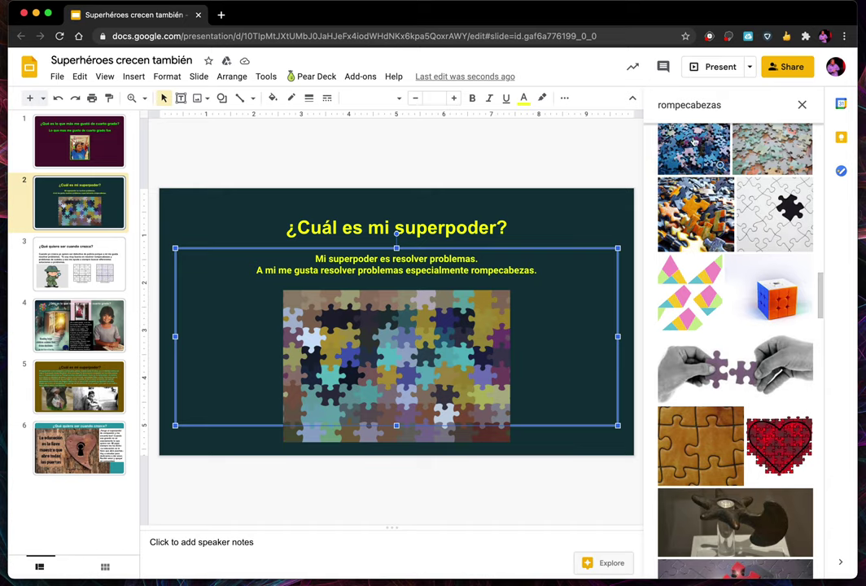
pyautogui.click(705, 101)
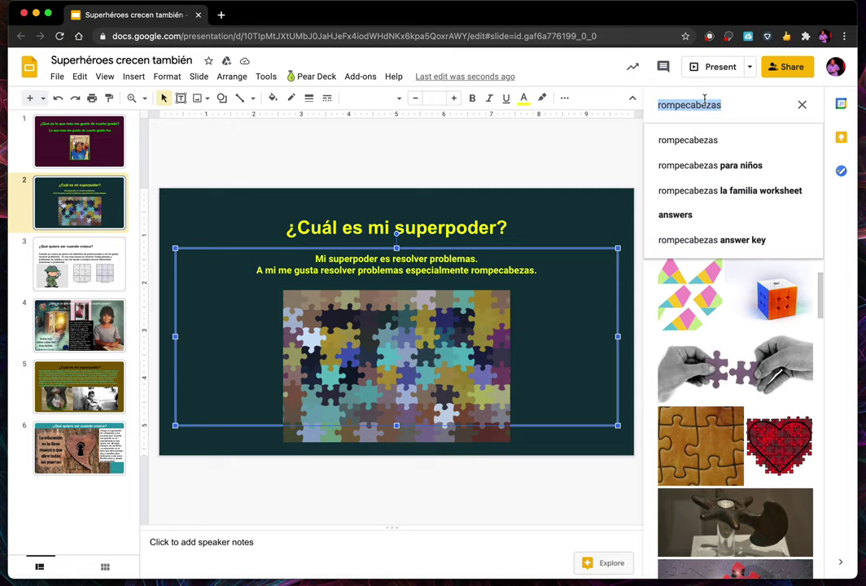
pyautogui.write('manos')
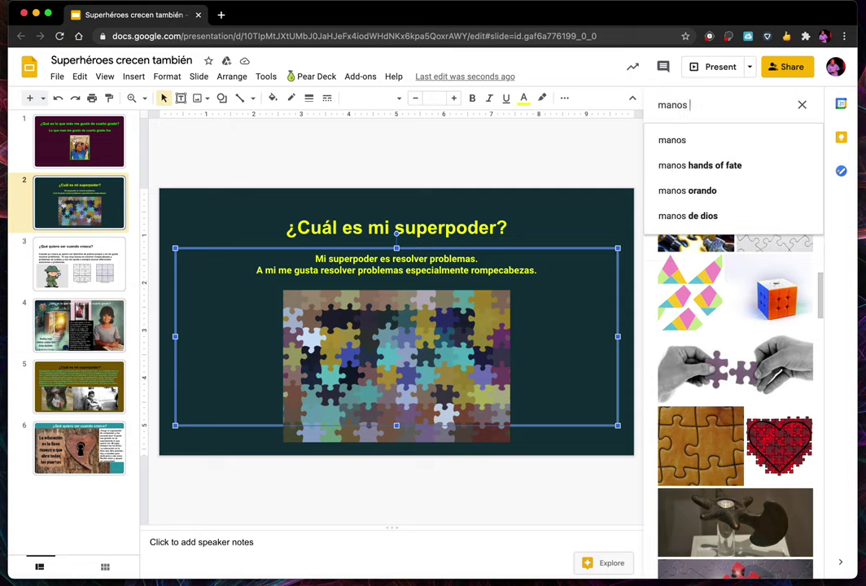
pyautogui.press('Return')
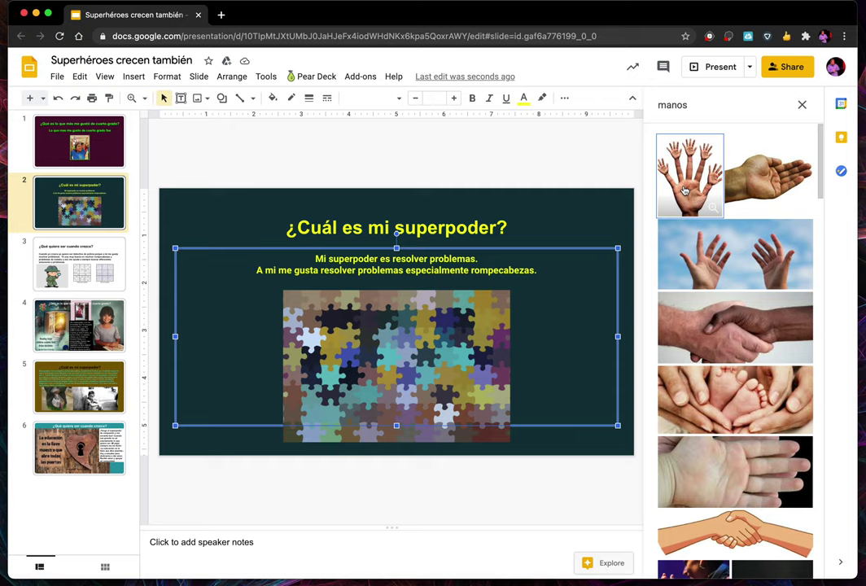
pyautogui.scroll(-1, 684, 191)
pyautogui.scroll(-3, 684, 190)
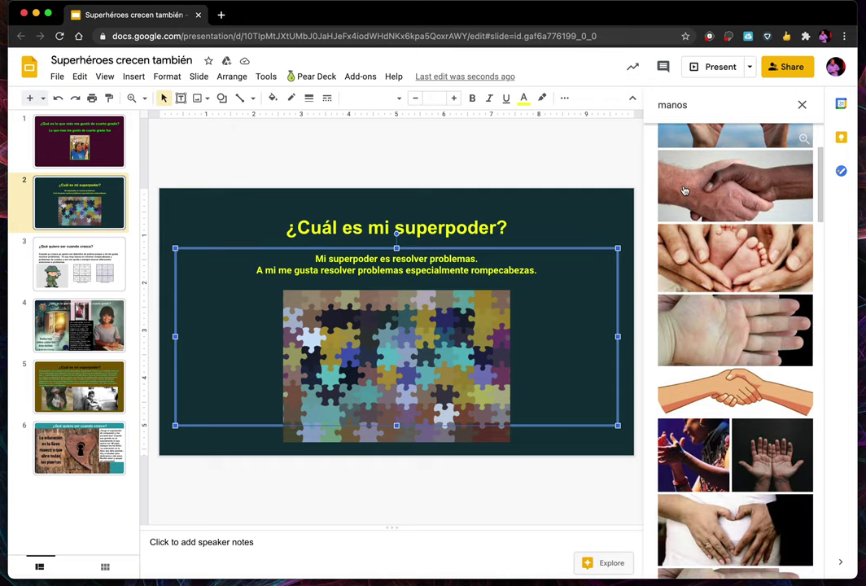
pyautogui.scroll(-2, 683, 190)
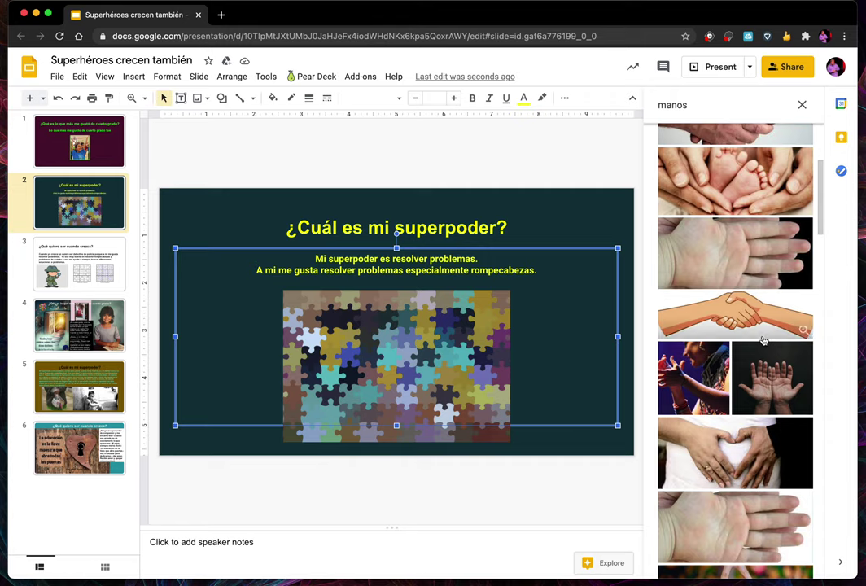
pyautogui.scroll(-3, 769, 403)
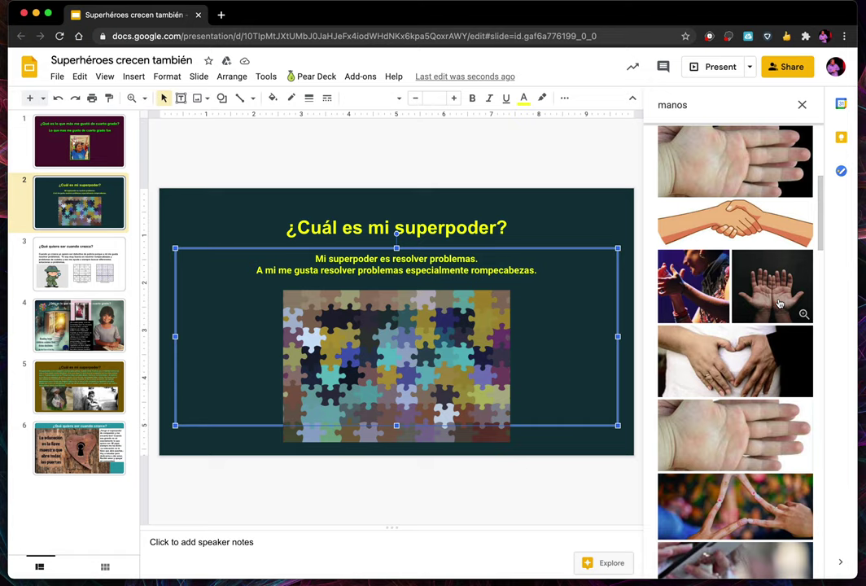
pyautogui.scroll(-5, 779, 302)
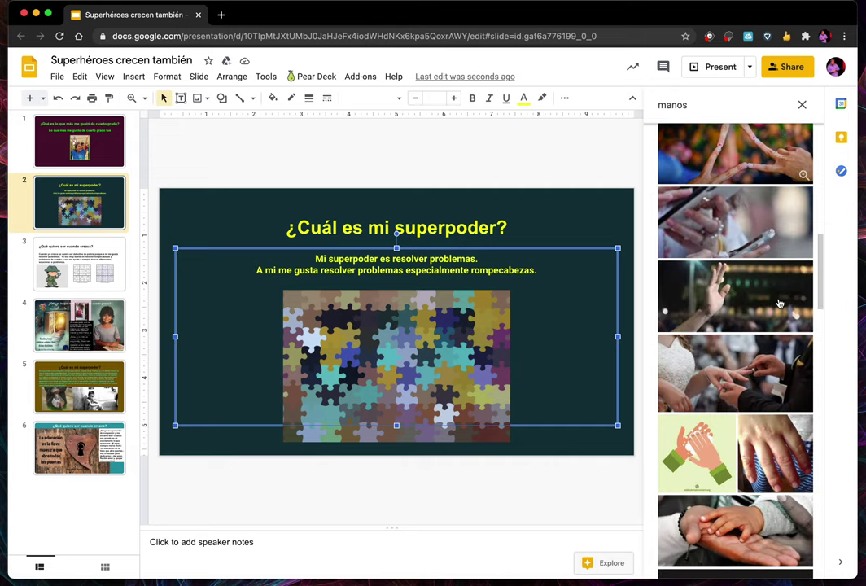
pyautogui.scroll(-3, 779, 303)
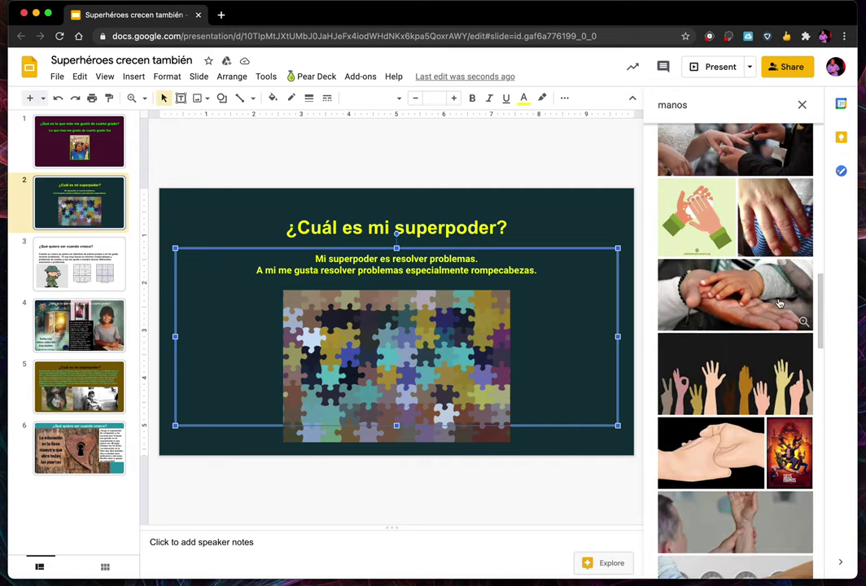
pyautogui.scroll(-3, 779, 303)
pyautogui.scroll(-2, 779, 303)
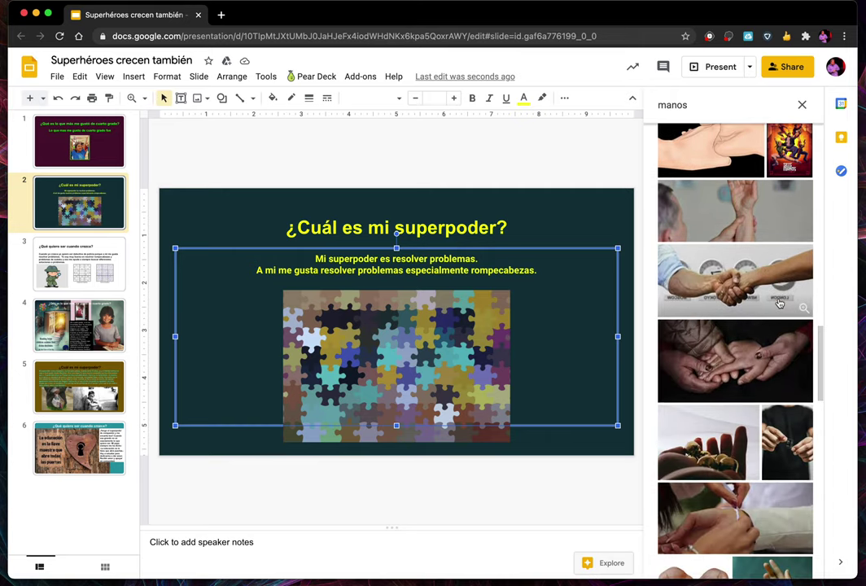
pyautogui.scroll(-2, 779, 303)
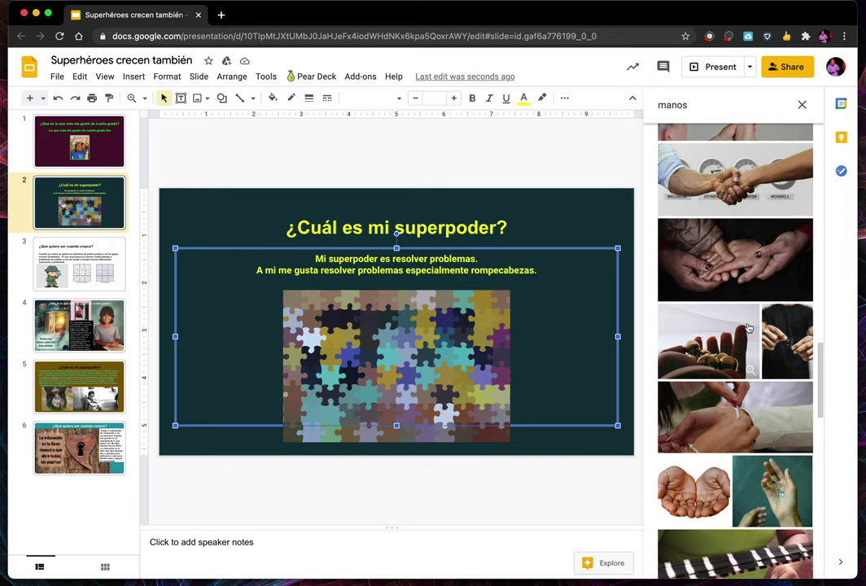
pyautogui.scroll(-4, 761, 424)
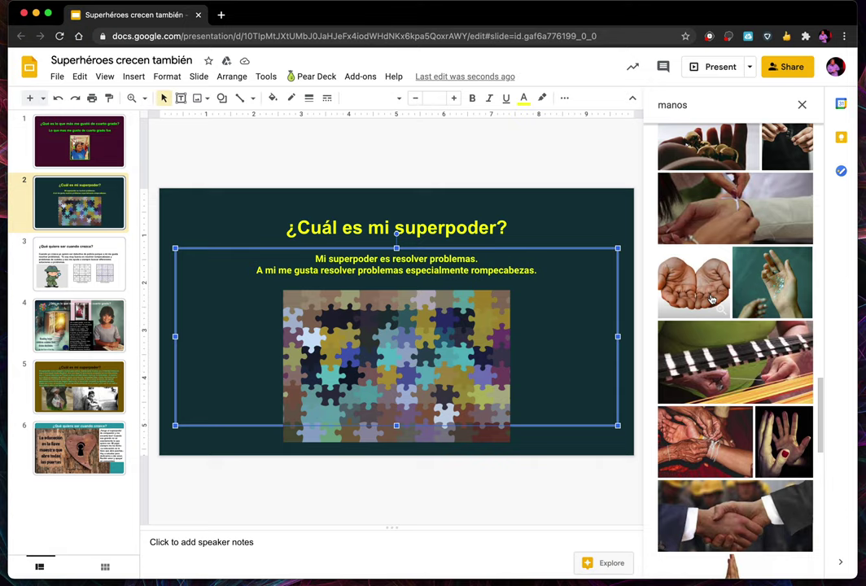
pyautogui.click(686, 437)
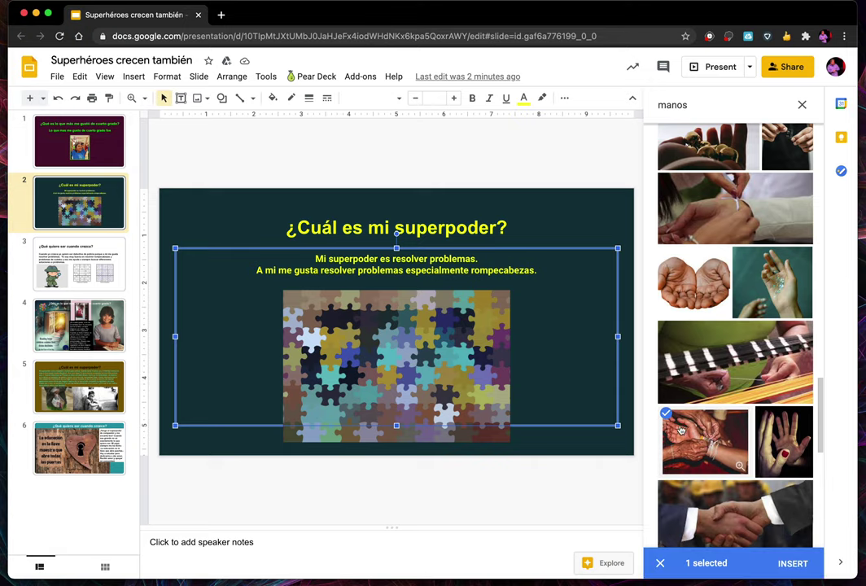
# Step: Insert the hands-tying-a-bracelet photo, shrunk into the bottom-right corner over the puzzle image
pyautogui.click(789, 566)
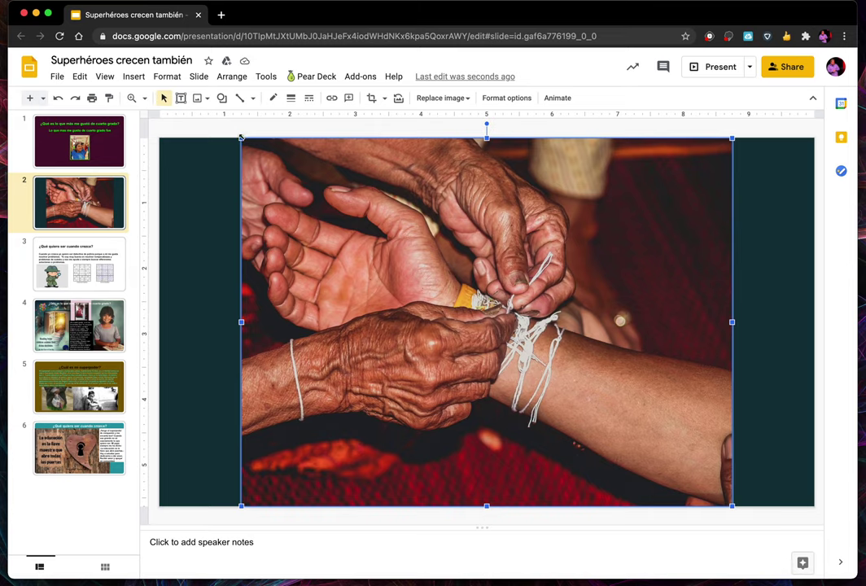
pyautogui.moveTo(241, 139); pyautogui.dragTo(614, 360)
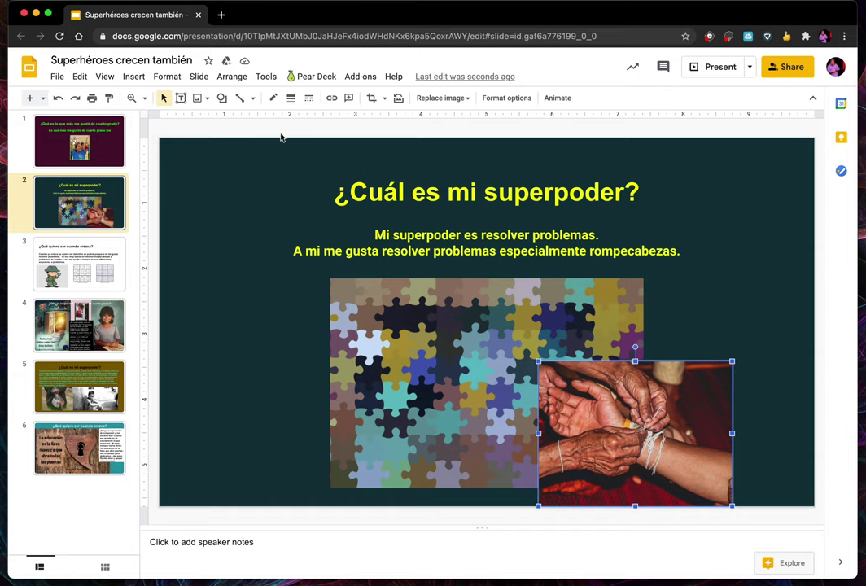
pyautogui.click(224, 77)
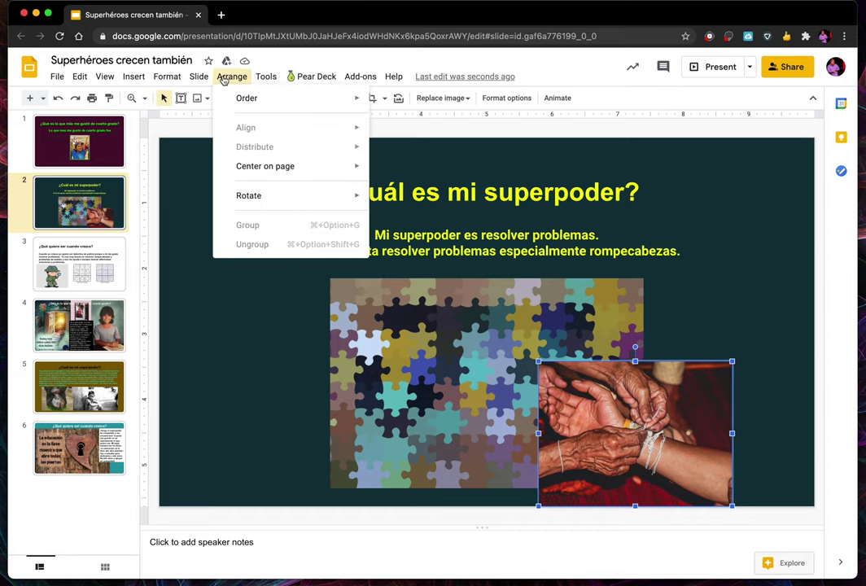